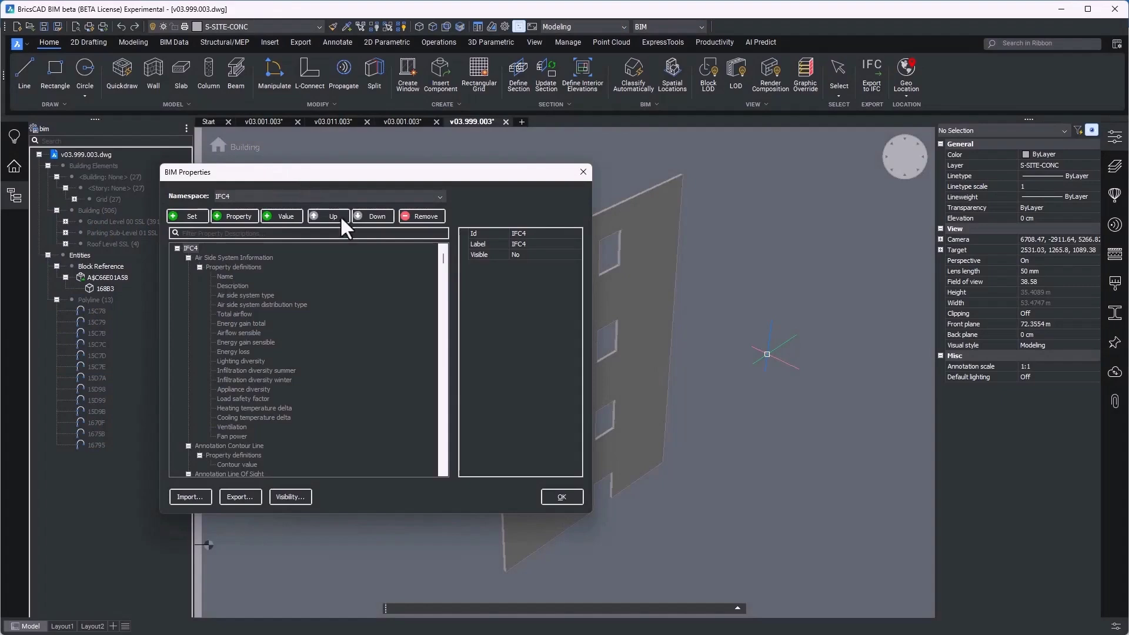
Search bSDD for 'wa' and open the IFC 4.3 Wall class page with its 233 properties
drag(443, 263, 442, 277)
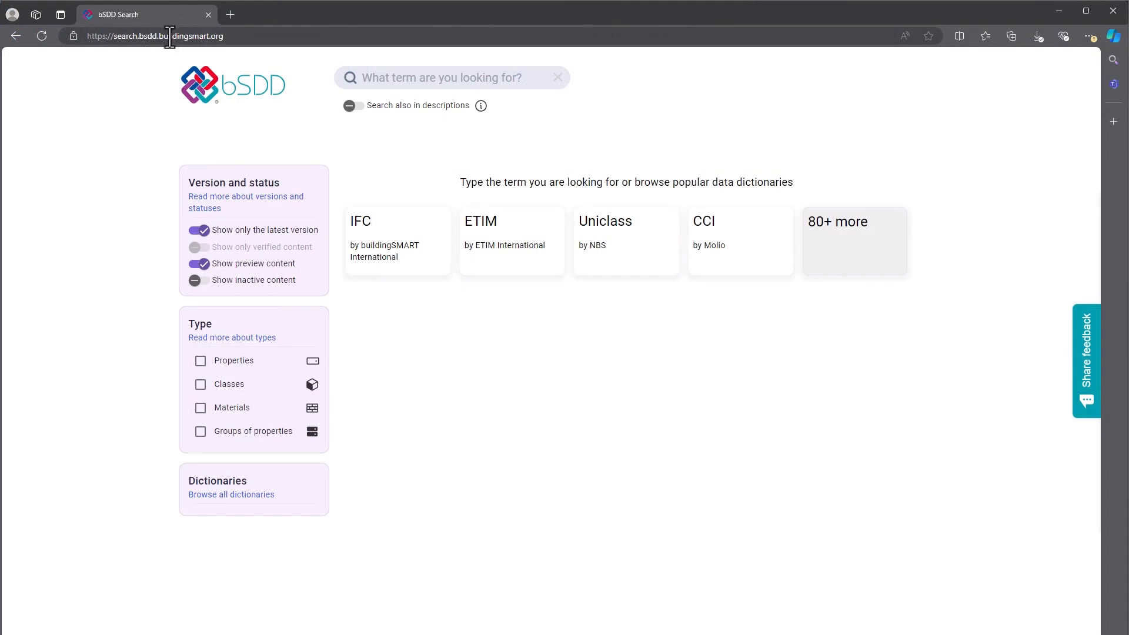
click(224, 88)
click(379, 78)
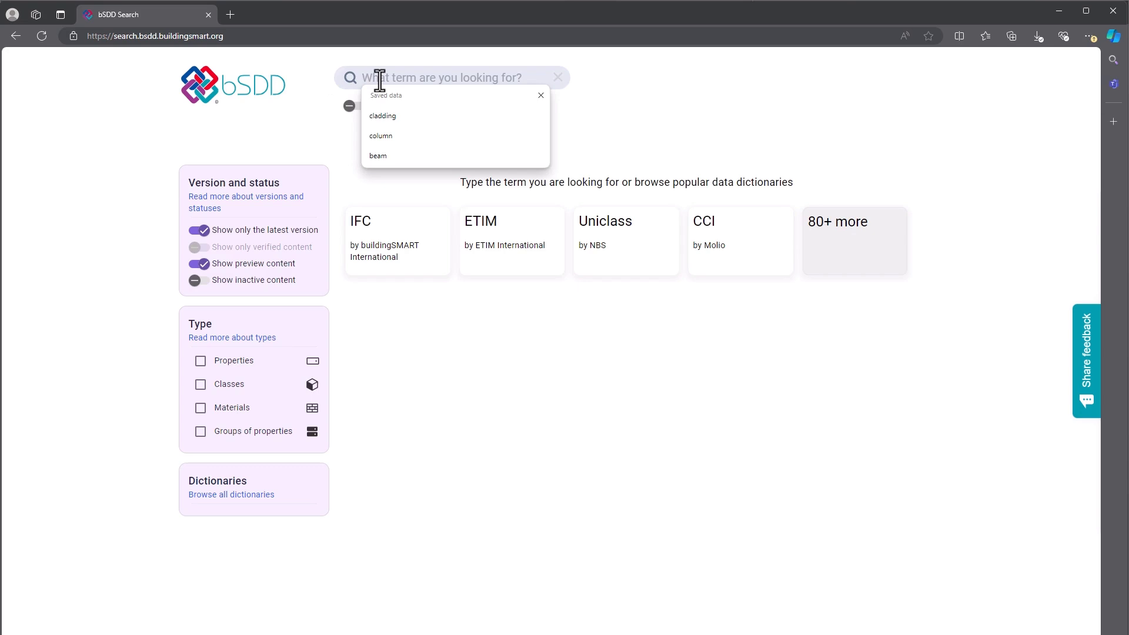
text(wall)
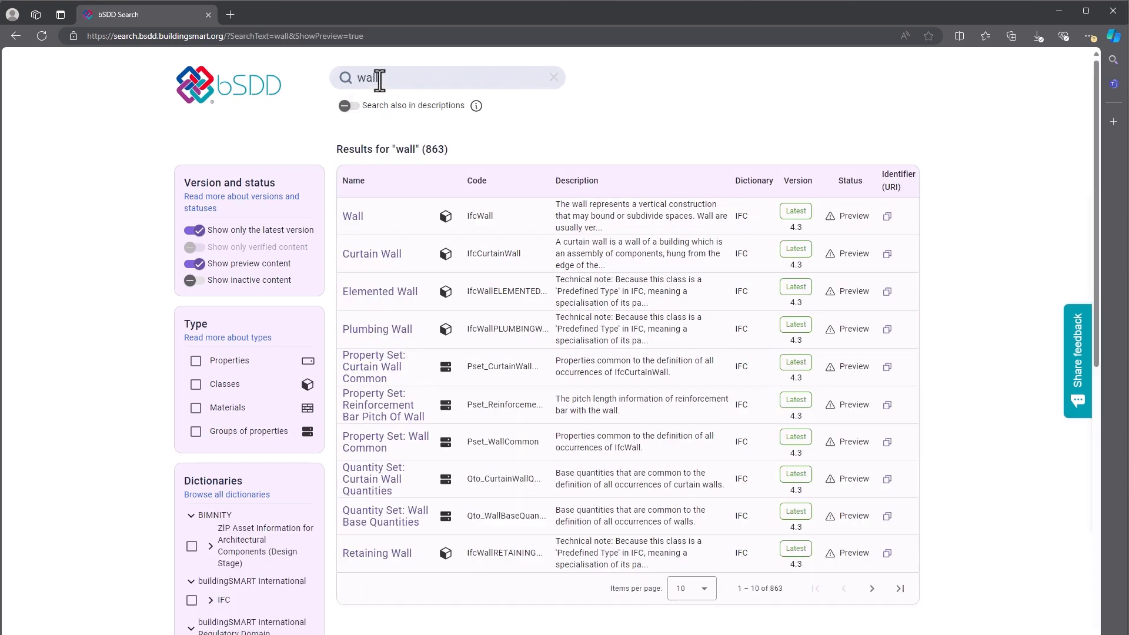
click(351, 219)
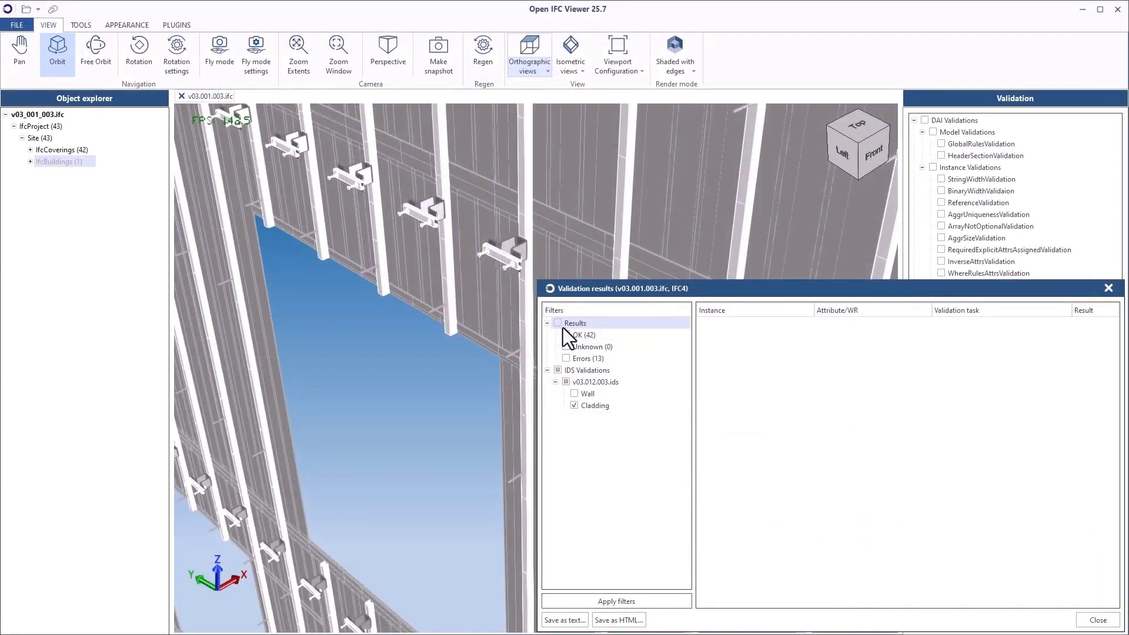
Show all validation results, including OK, unknown and errors, and scroll through the passing IfcCovering checks
click(558, 323)
click(582, 602)
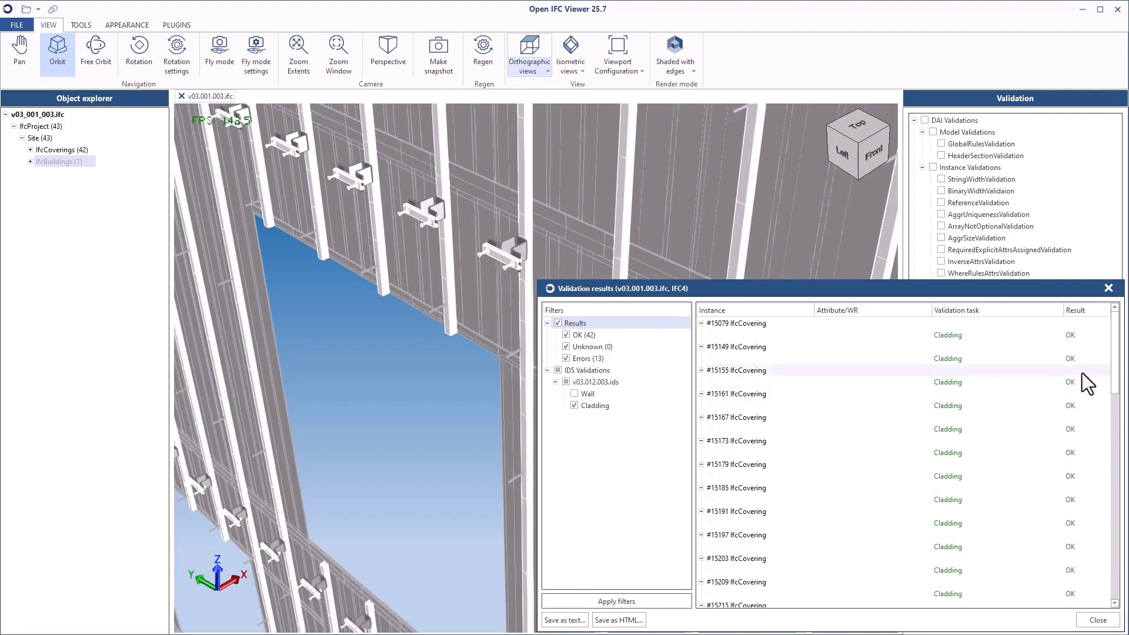
drag(1115, 356, 1121, 371)
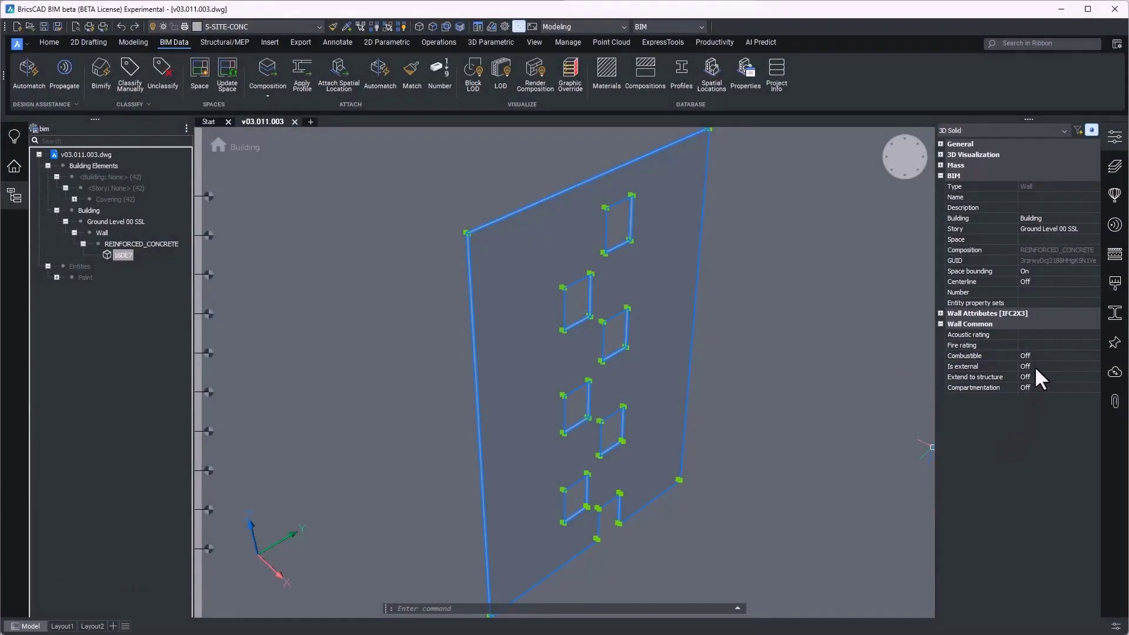
Set the wall's Is external and Extend to structure to On, producing 42 VOLCANO cladding panels
click(1034, 366)
click(1035, 368)
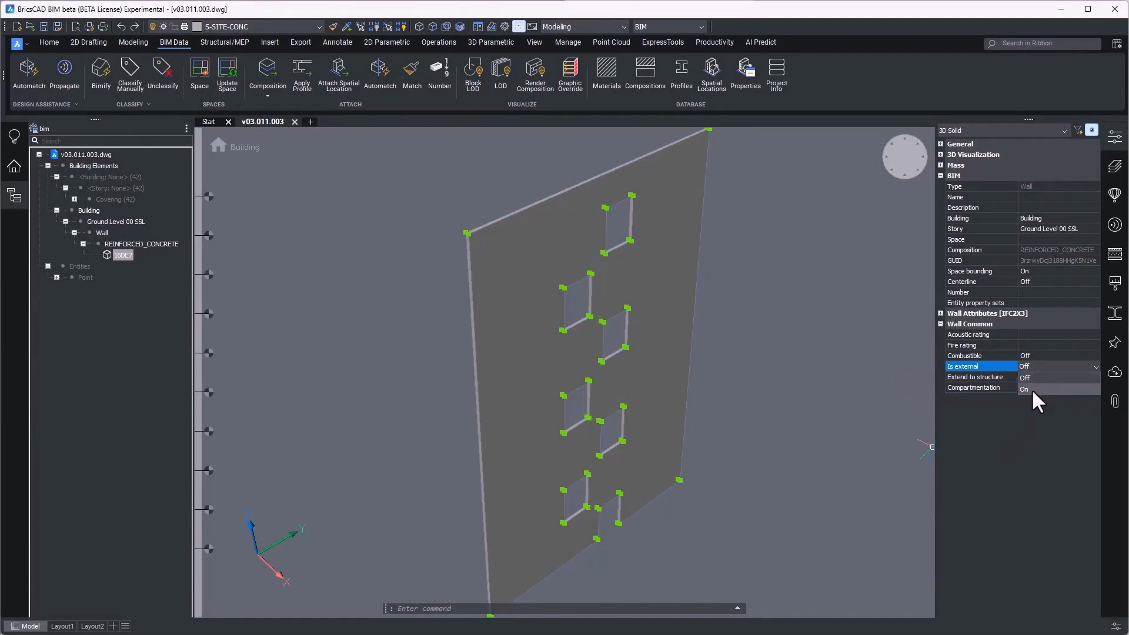
click(1031, 389)
click(1040, 375)
click(1039, 376)
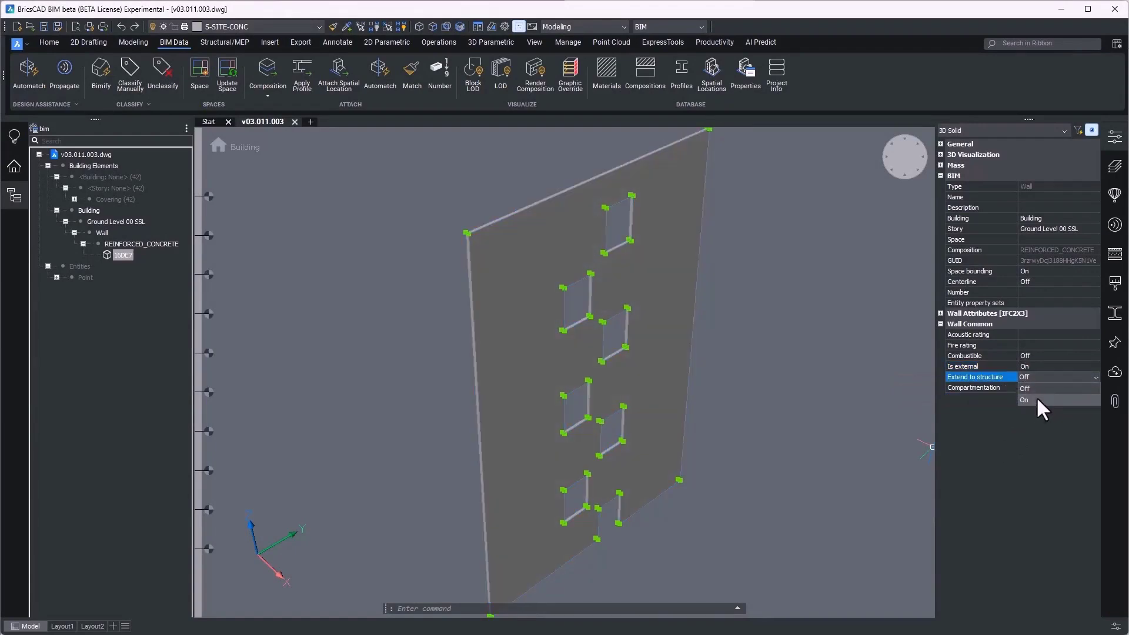
click(1035, 400)
Clear the selection and run the BIMPROPERTIES command
key(Escape)
key(Escape)
key(Escape)
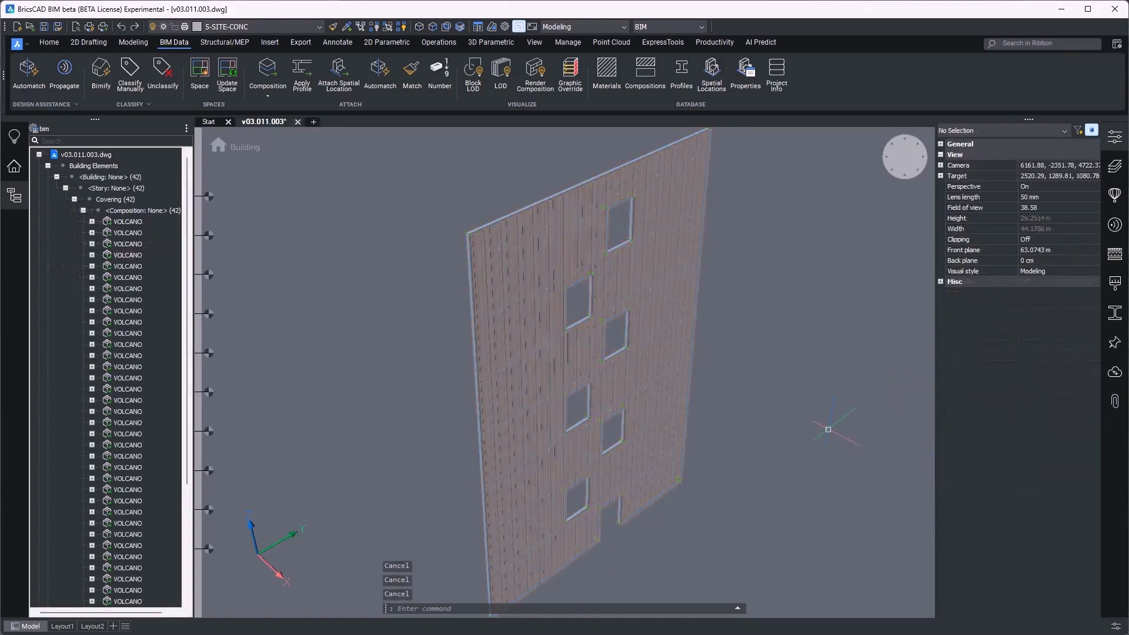
text(BIMPRO)
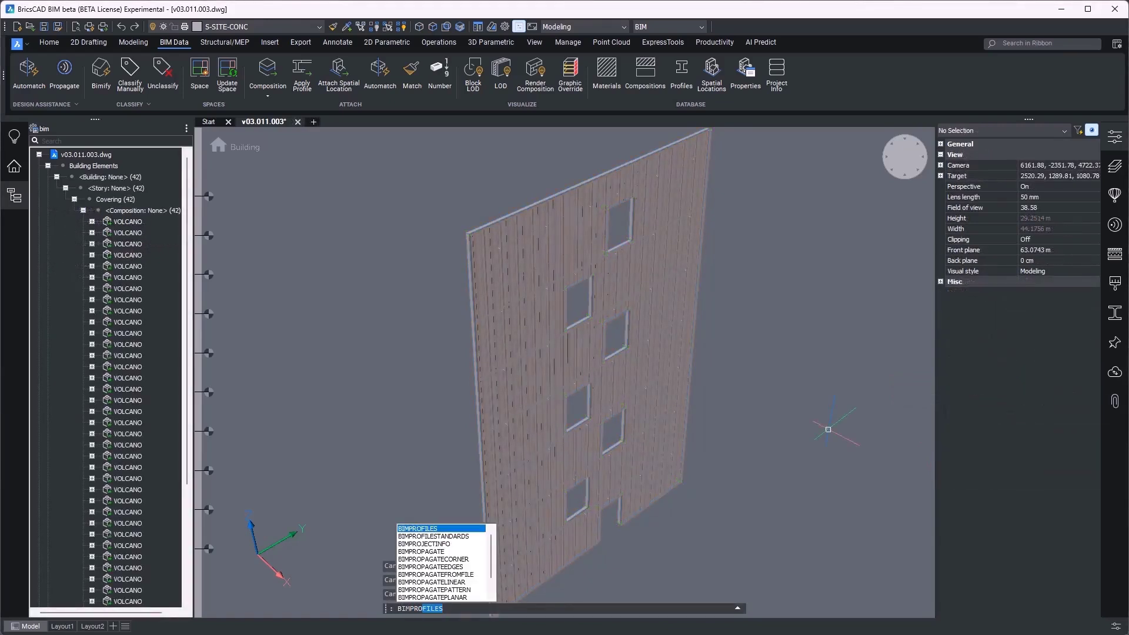
text(PERTIES)
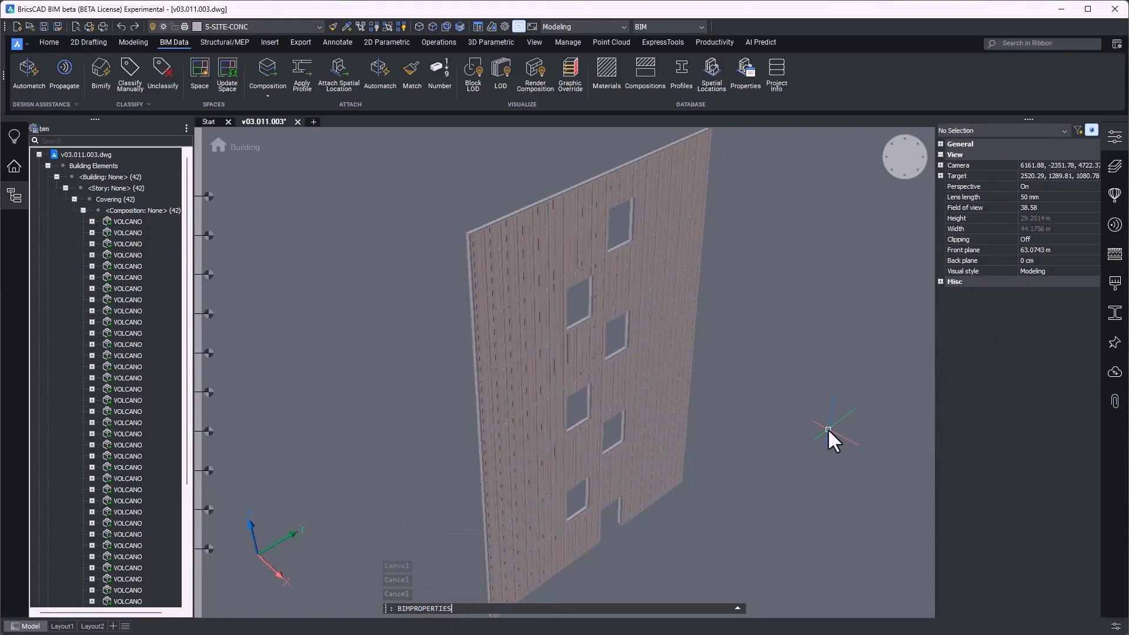
key(Return)
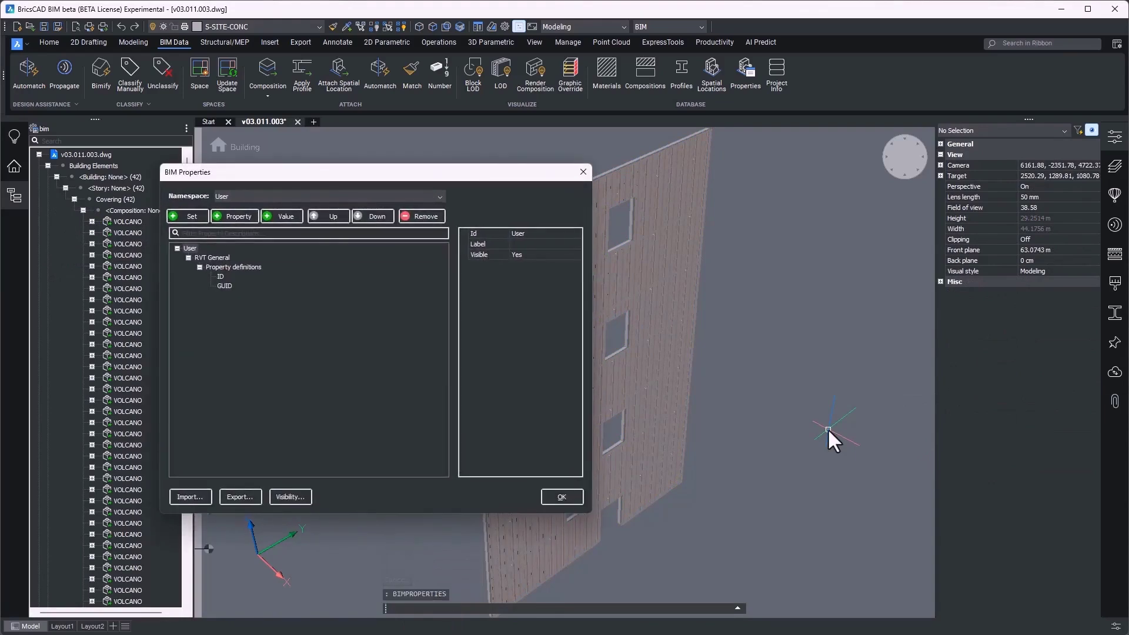
Import IDS definitions adding Pset_CoveringCommon, Pset_ManufacturerTypeInformation and Pset_PrecastConcreteElementGeneral, then select a VOLCANO panel
click(395, 196)
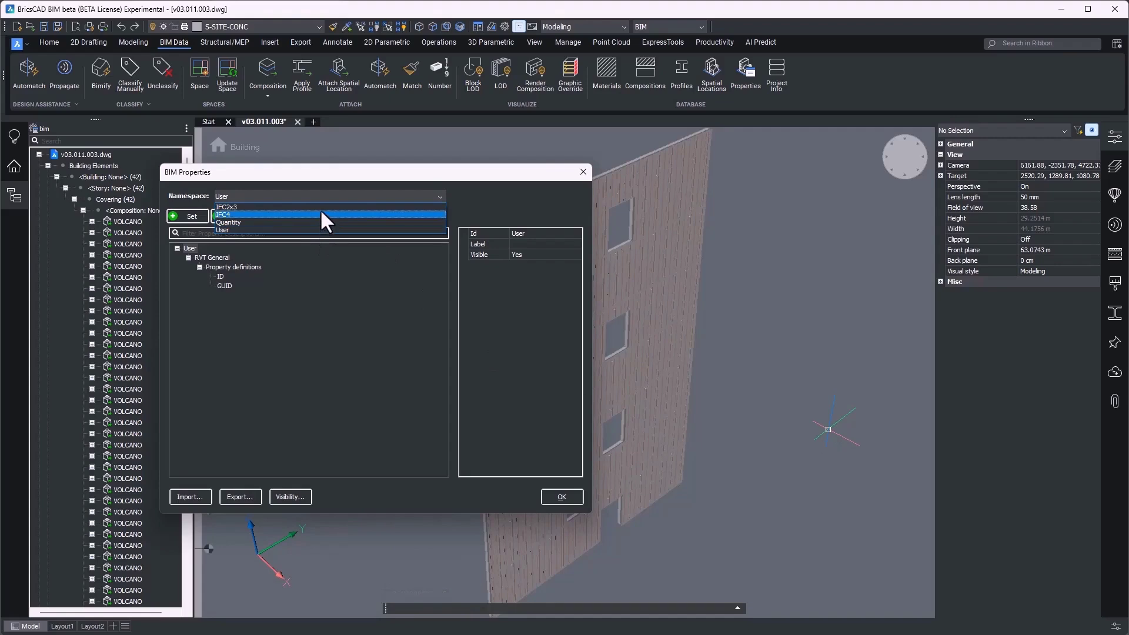
key(Escape)
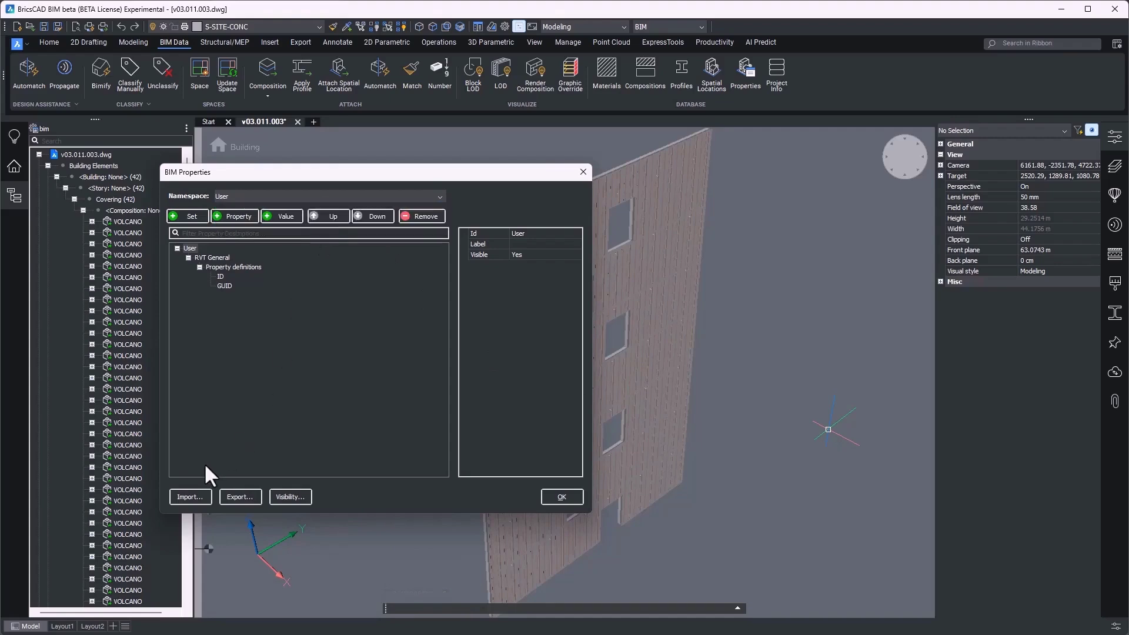
click(200, 494)
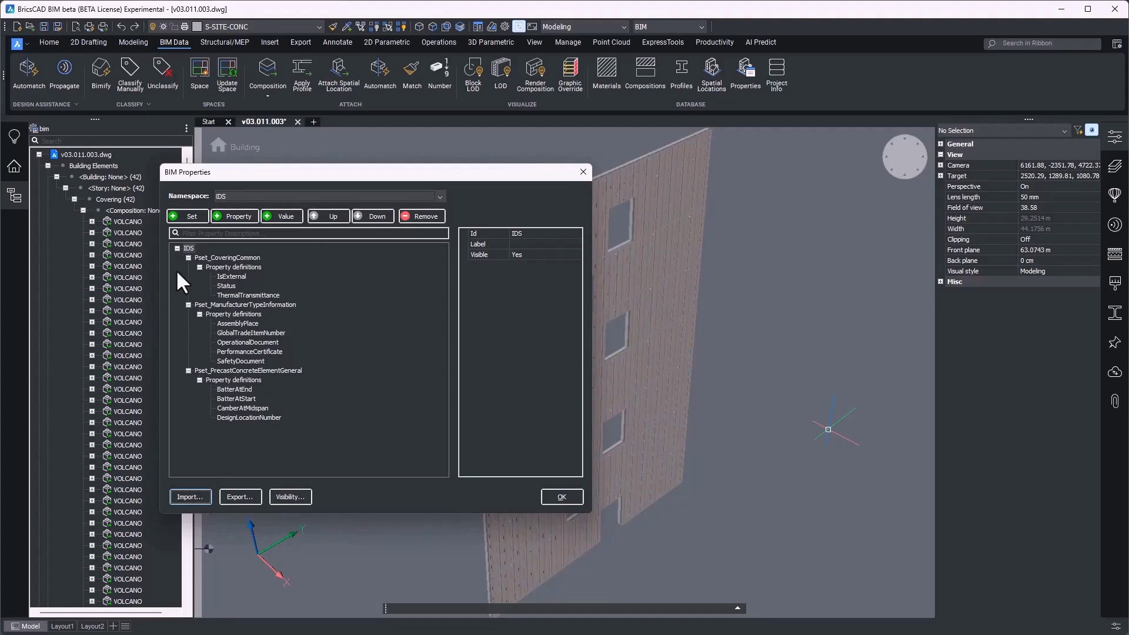
click(575, 497)
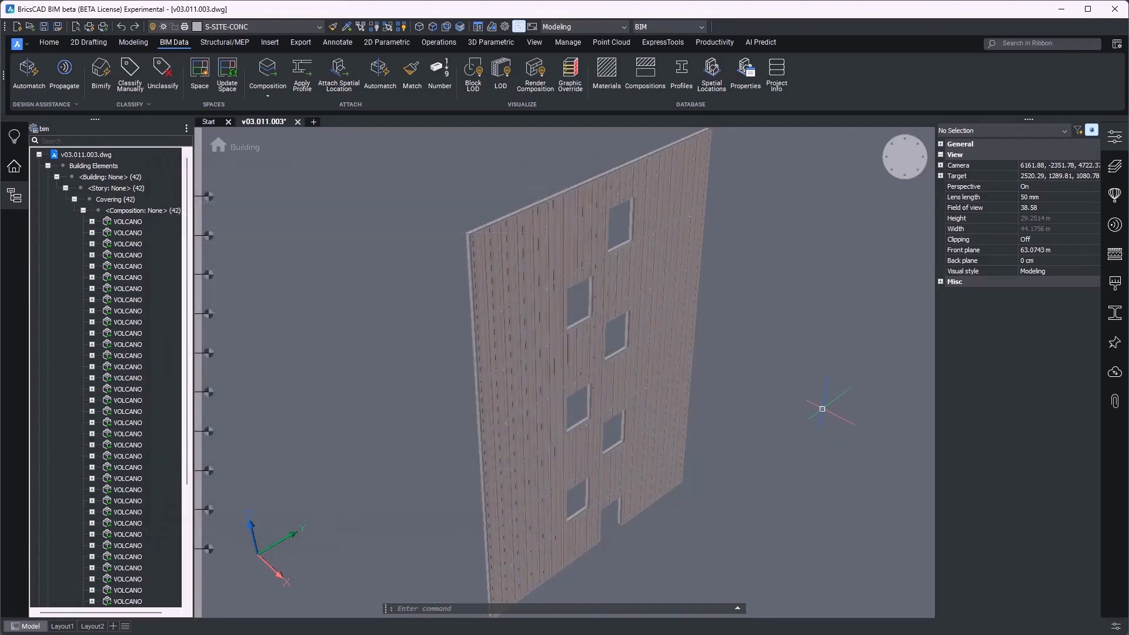
click(487, 259)
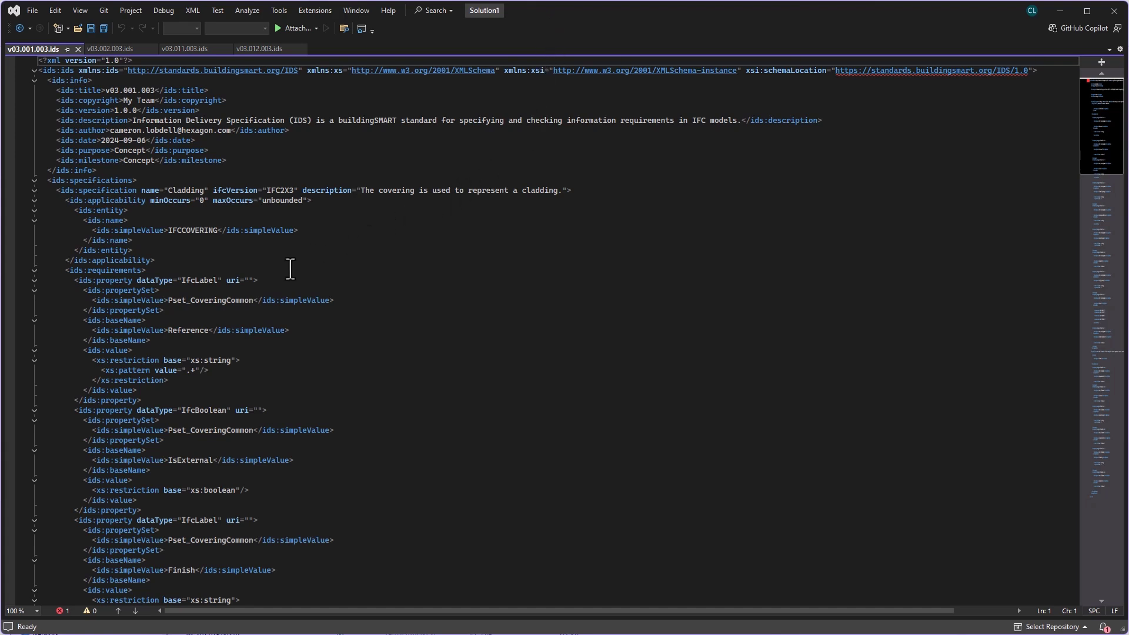
Highlight the Cladding specification's ifcVersion, description, IFCCOVERING entity and Pset_CoveringCommon name
drag(213, 190, 297, 192)
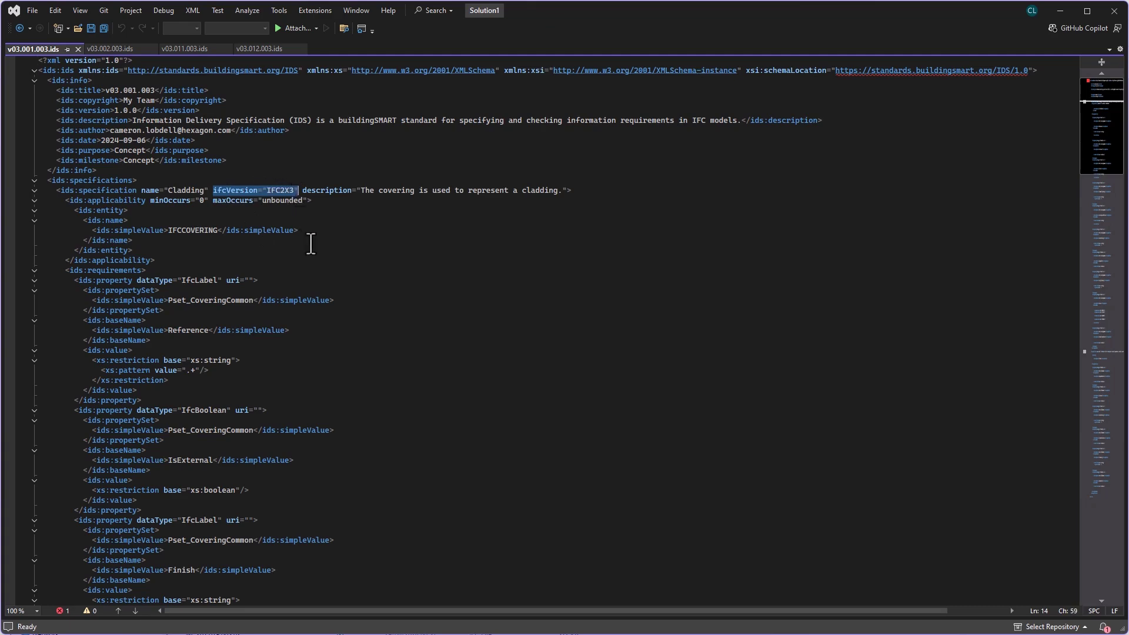
click(325, 222)
click(302, 190)
drag(302, 189, 565, 191)
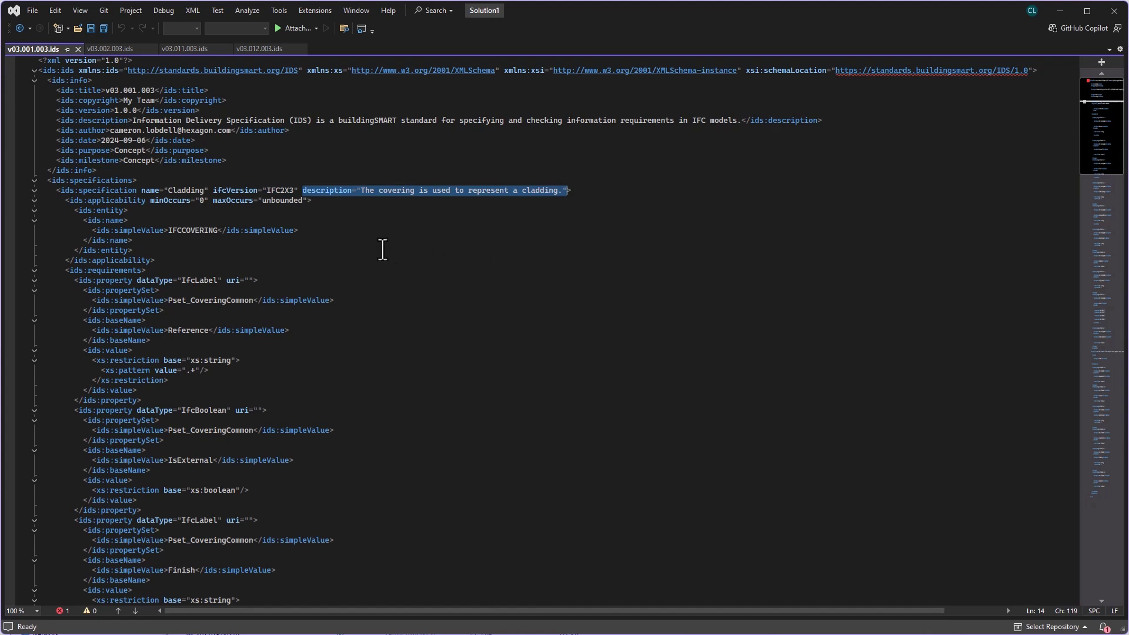
scroll(383, 250, down, 1)
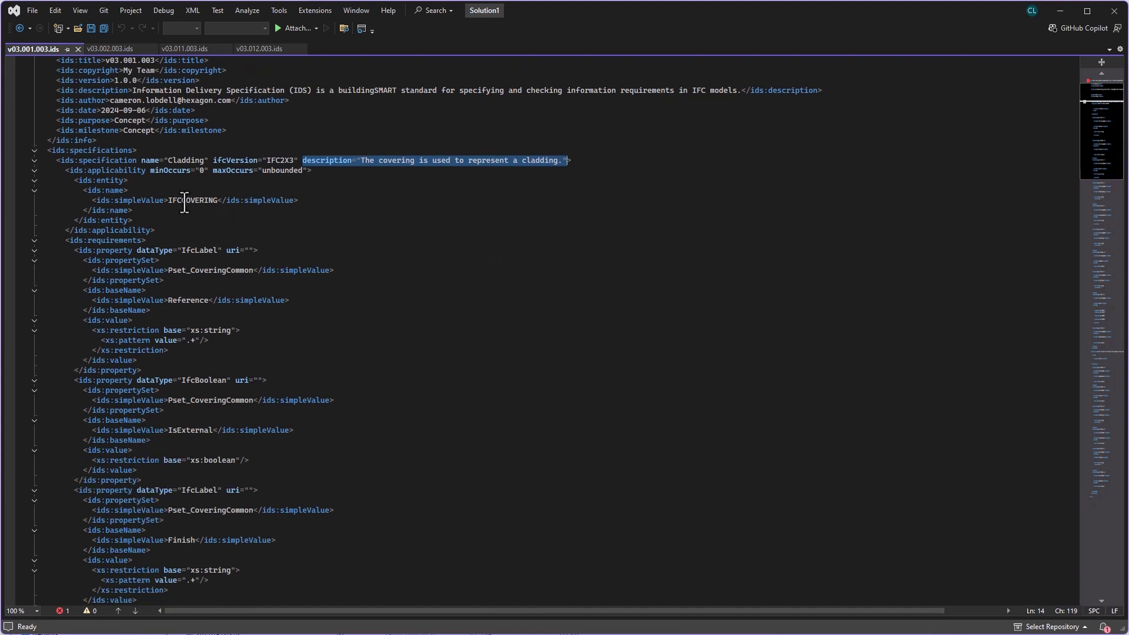
drag(169, 200, 217, 204)
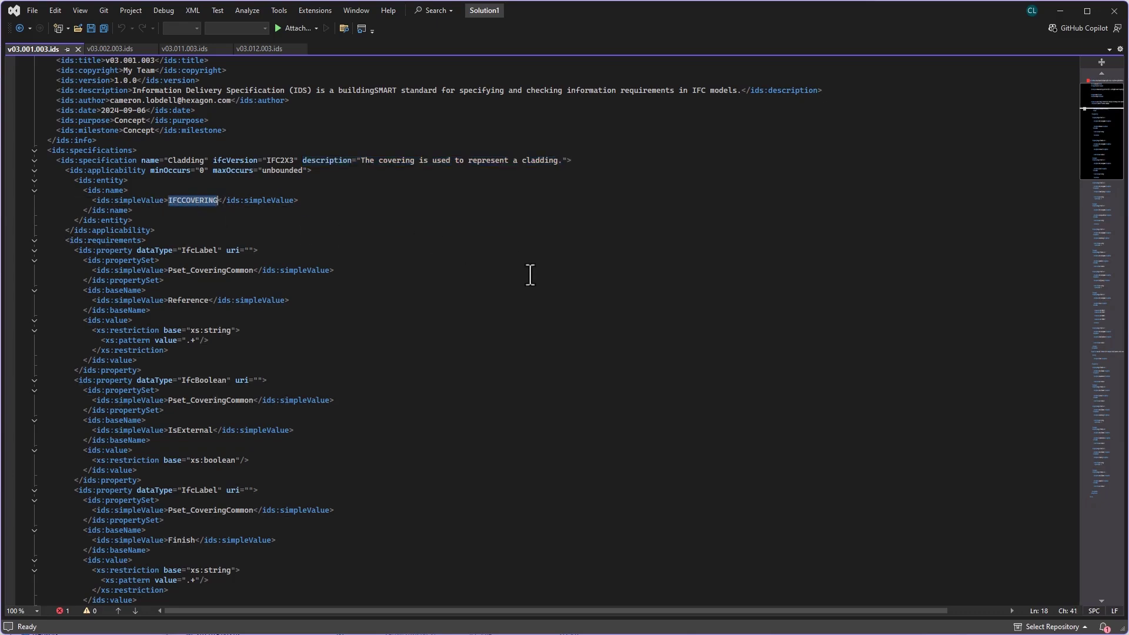
scroll(423, 370, down, 3)
scroll(422, 368, down, 4)
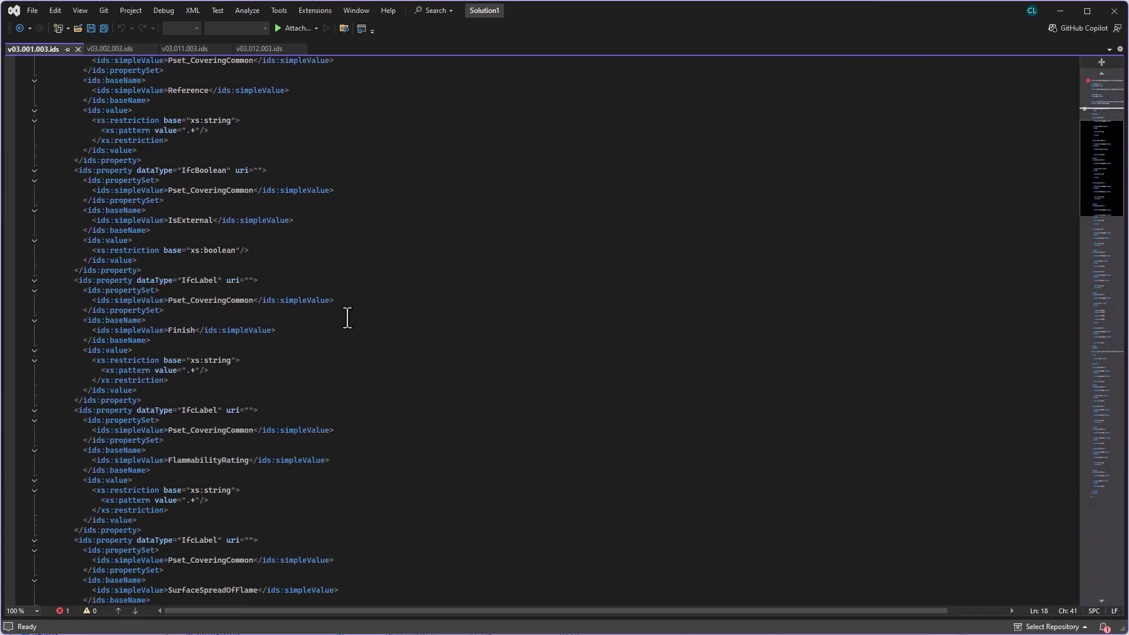
click(167, 190)
drag(167, 189, 253, 195)
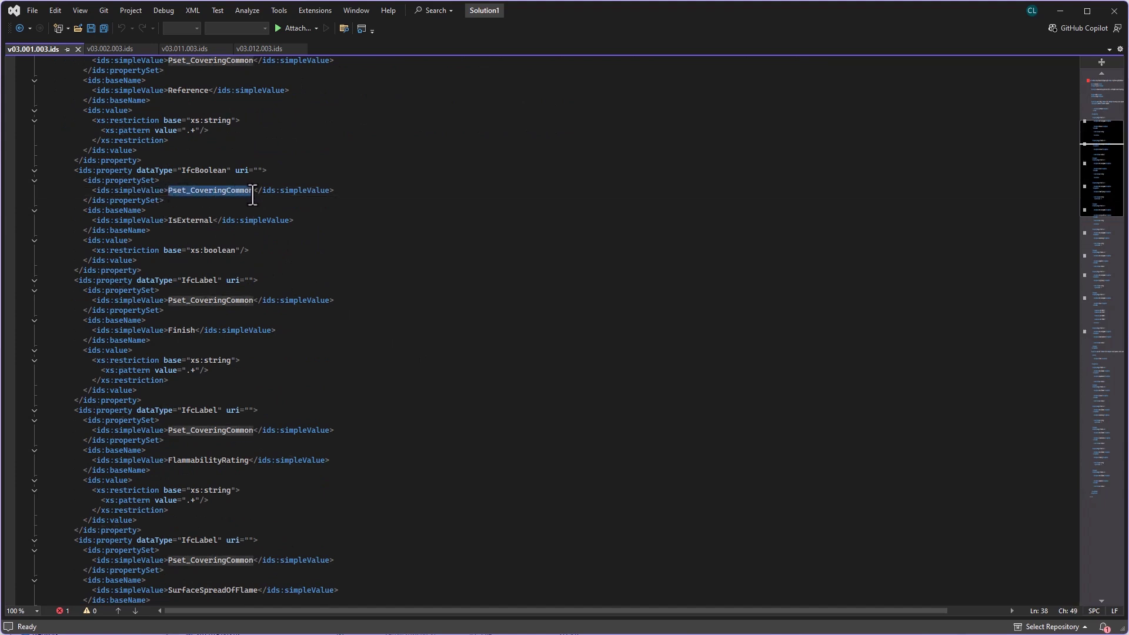
scroll(408, 369, down, 4)
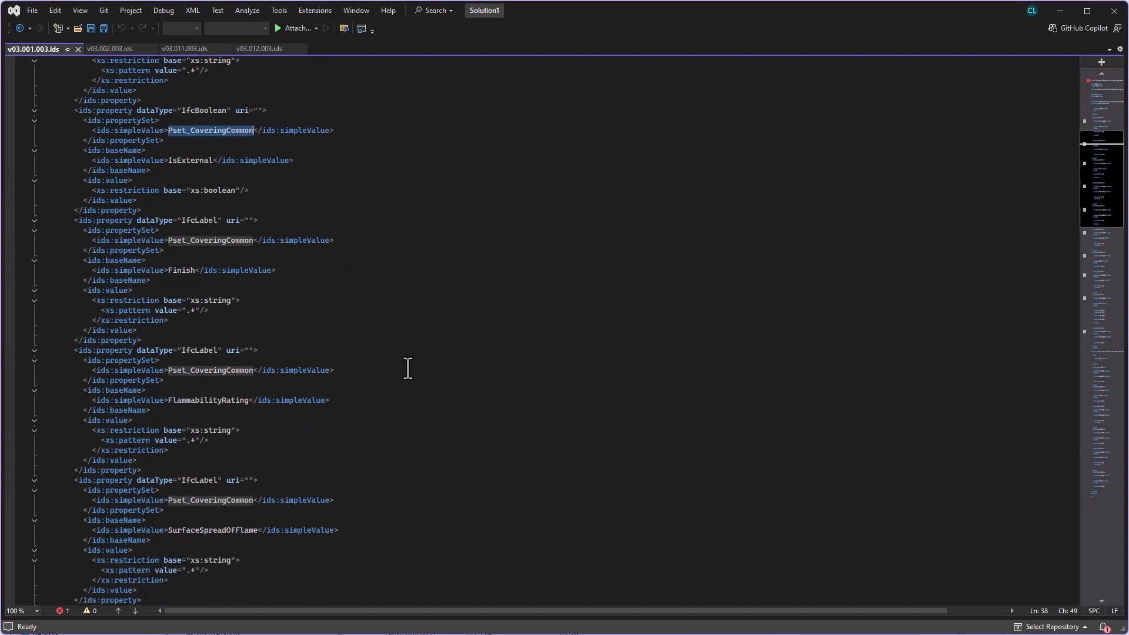
scroll(408, 368, down, 1)
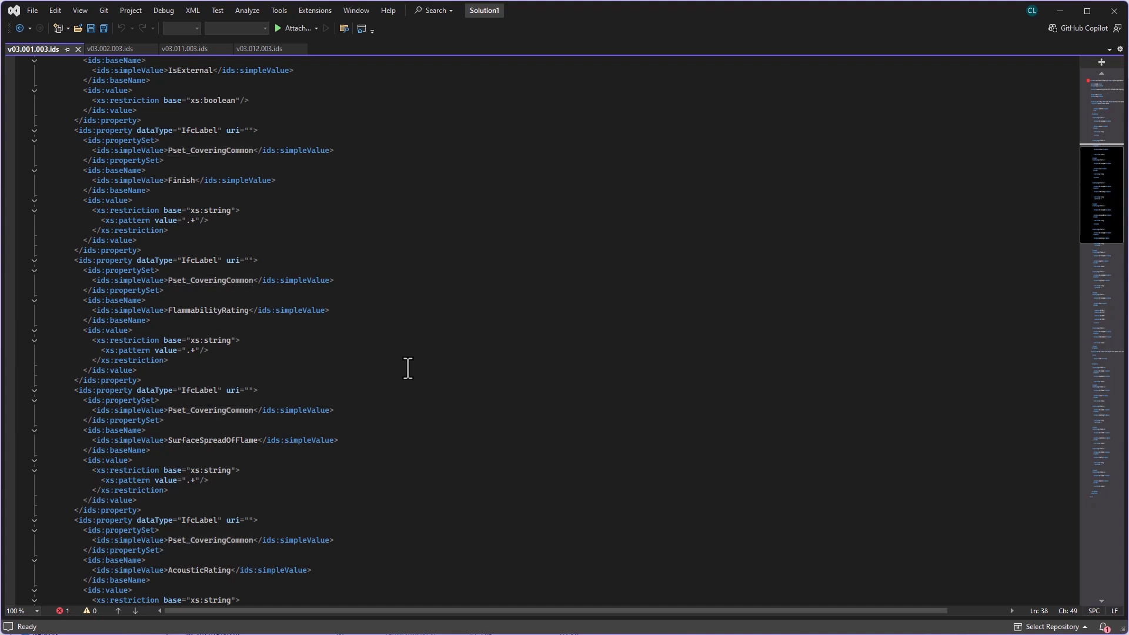
Search the v03.001.003.ids file for 'coveringcommon' and jump to the next match
key(ctrl+f)
text(covercommon)
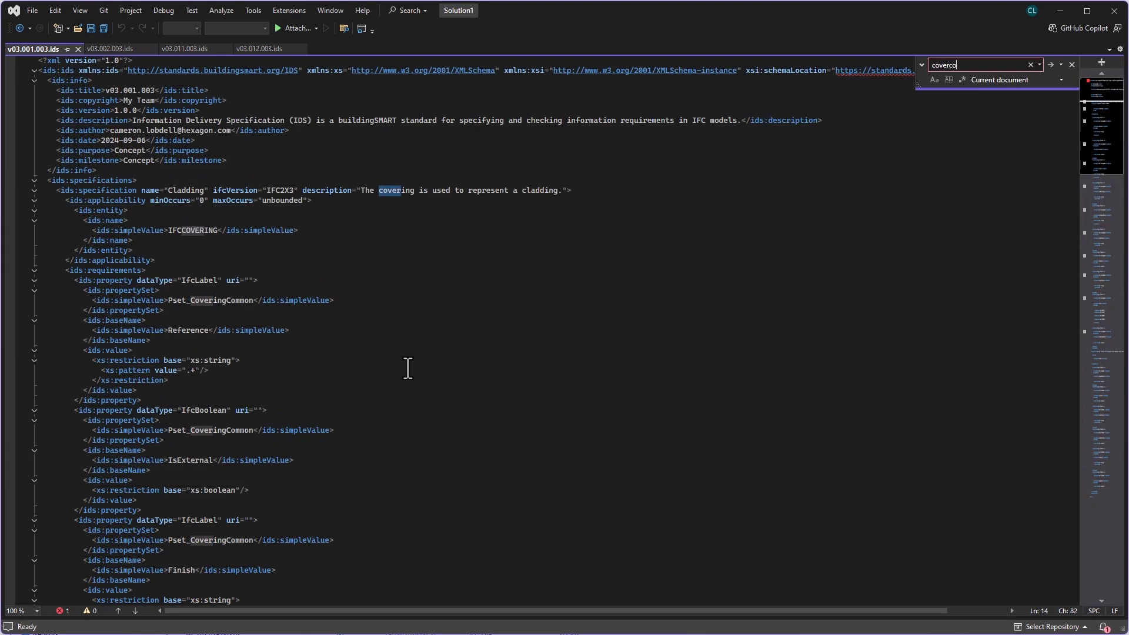
key(BackSpace)
key(BackSpace)
key(BackSpace)
key(BackSpace)
key(BackSpace)
key(BackSpace)
key(BackSpace)
text(ringcommon)
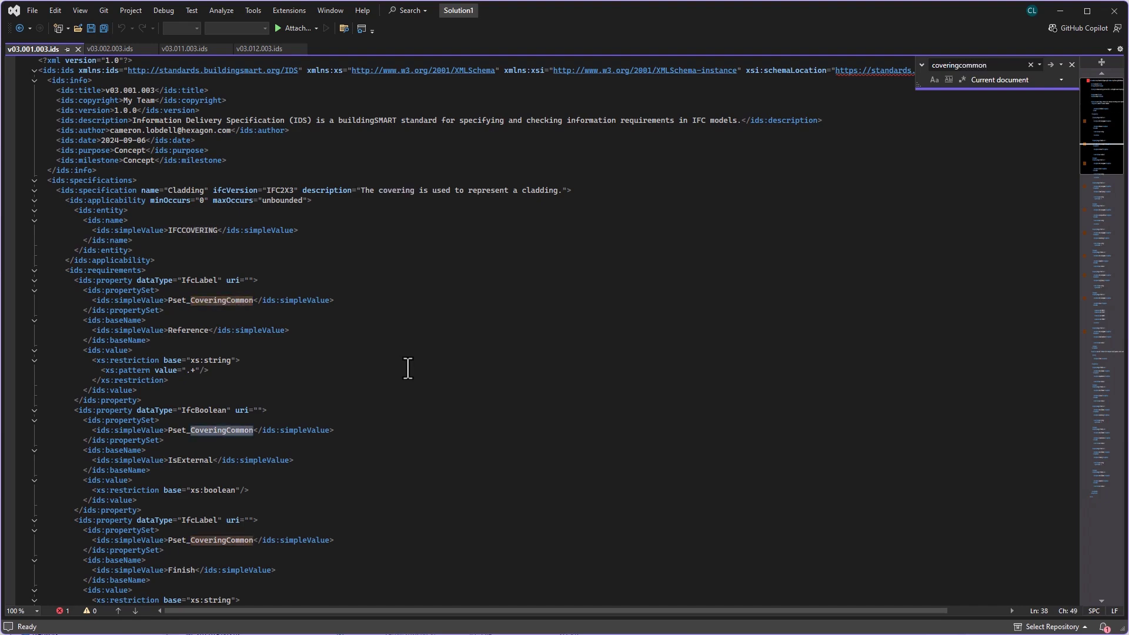
key(Return)
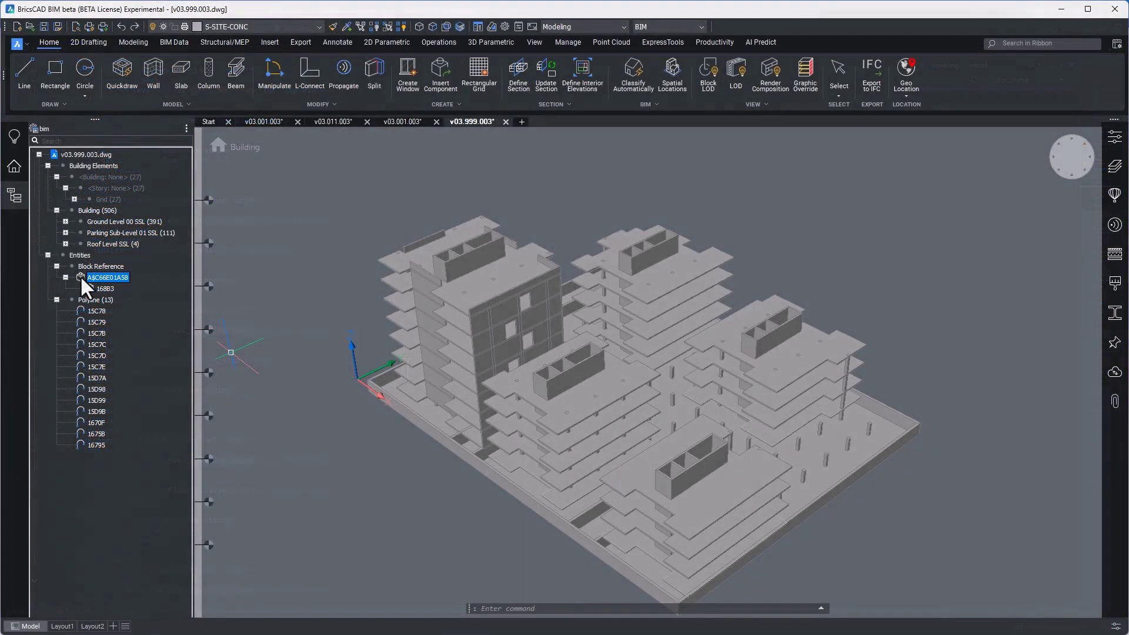
Isolate the Block Reference so only its facade panel is shown
double_click(82, 279)
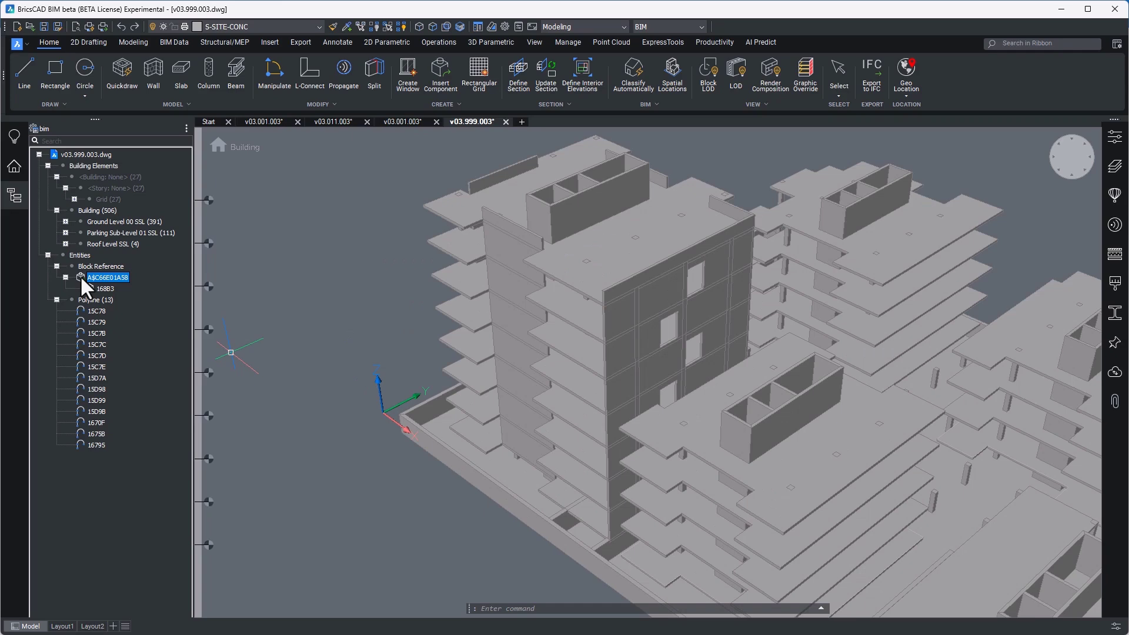
right_click(82, 278)
click(109, 311)
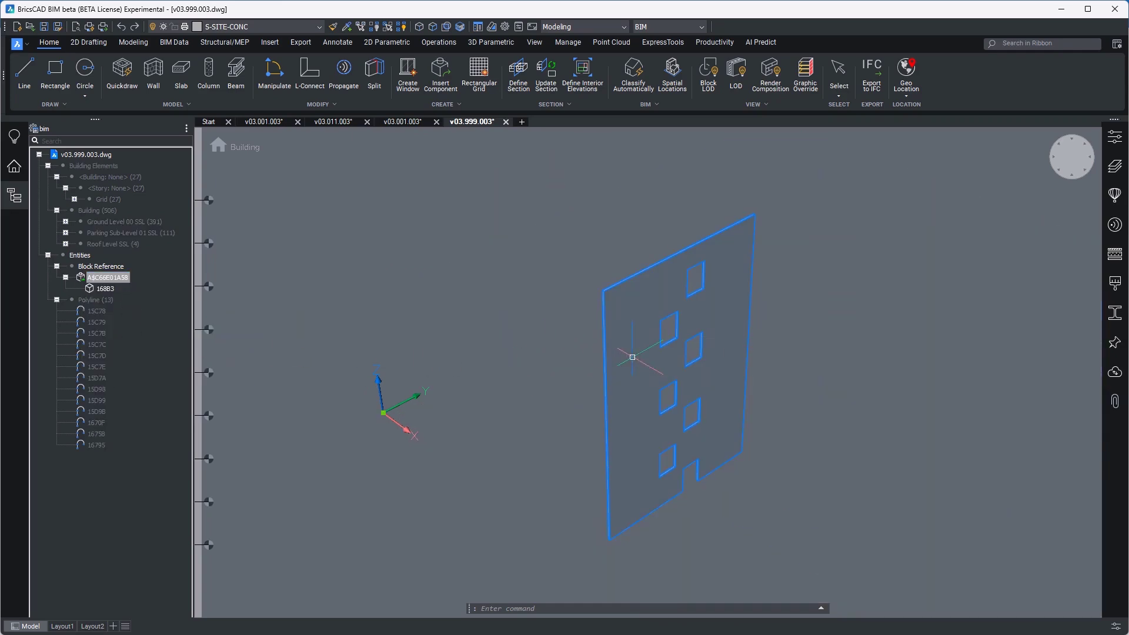
Zoom to the isolated panel with Z then OB, view it in front elevation, then obliquely
text(z)
key(Return)
text(OB)
key(Return)
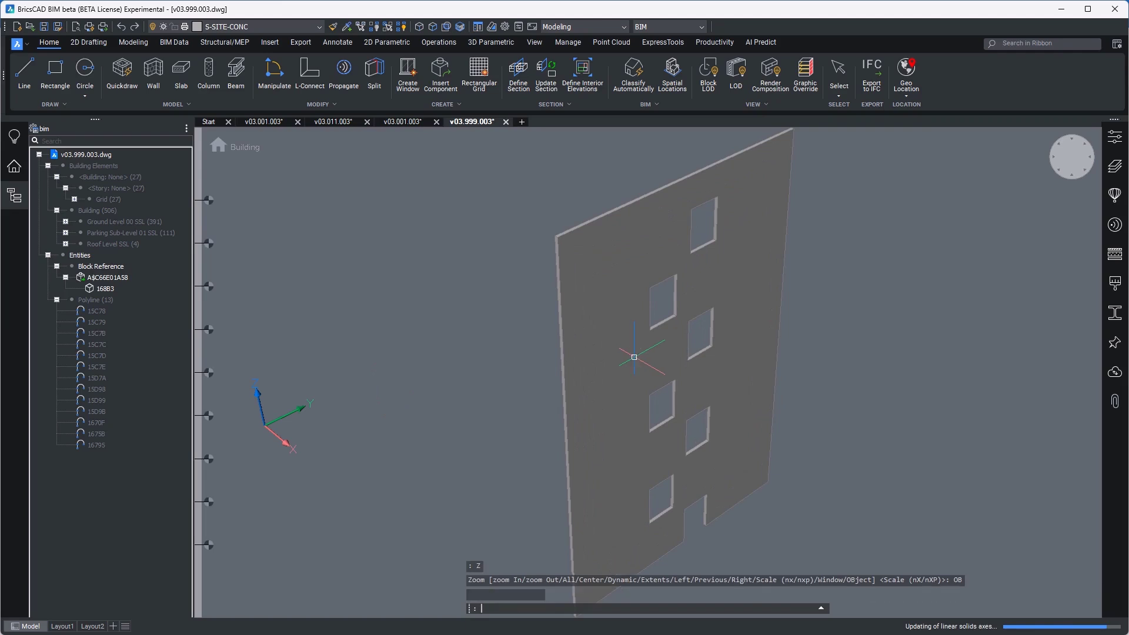
key(Escape)
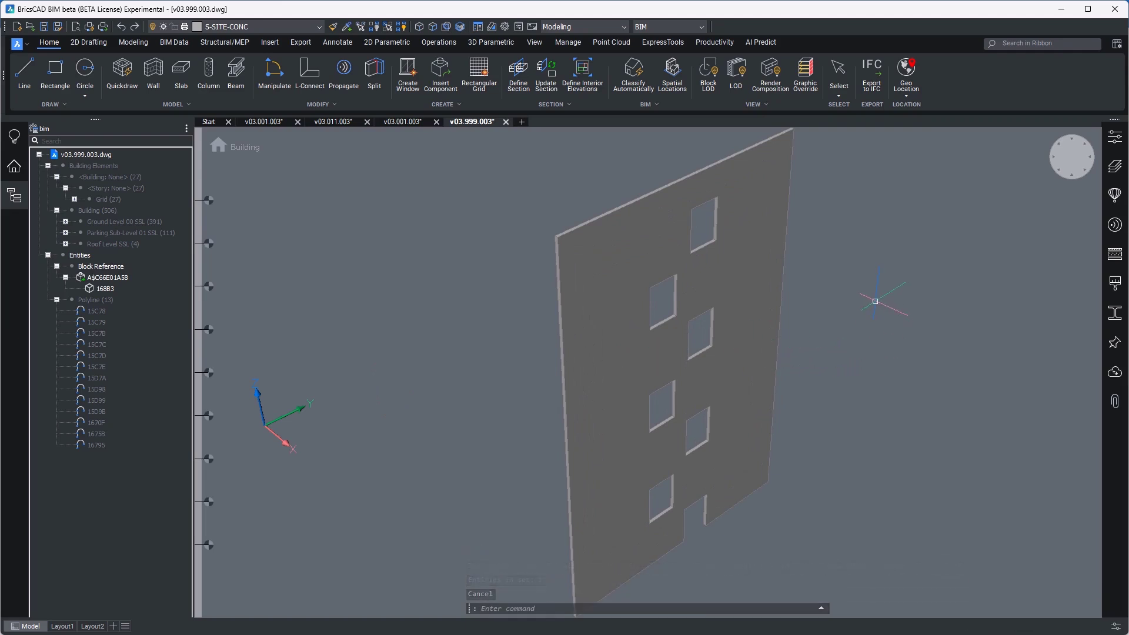
click(1061, 177)
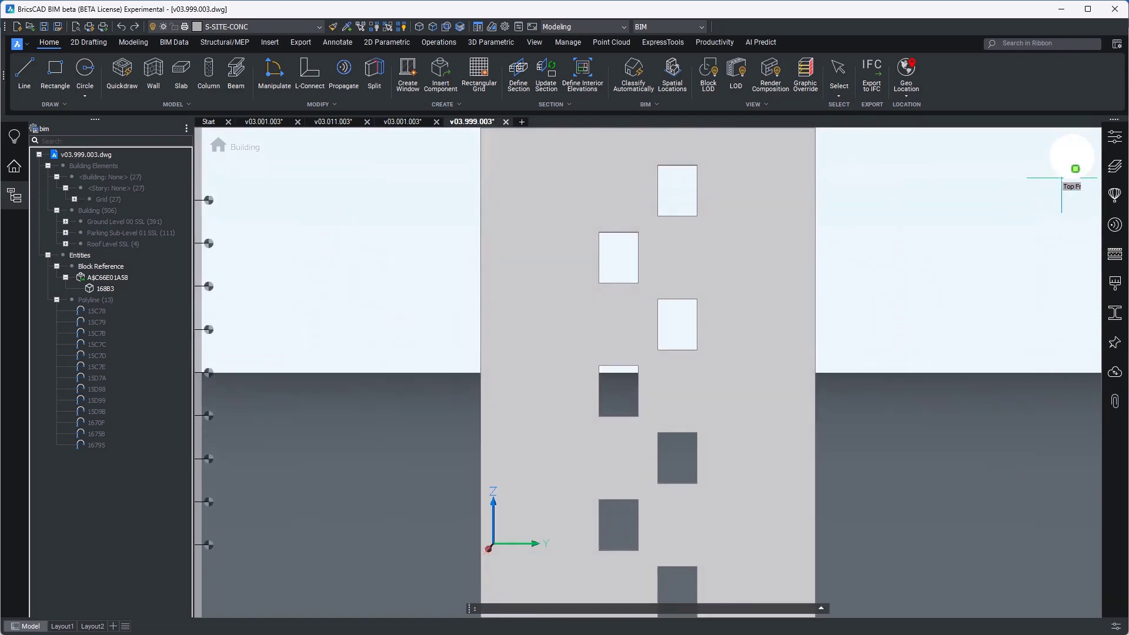
click(1060, 174)
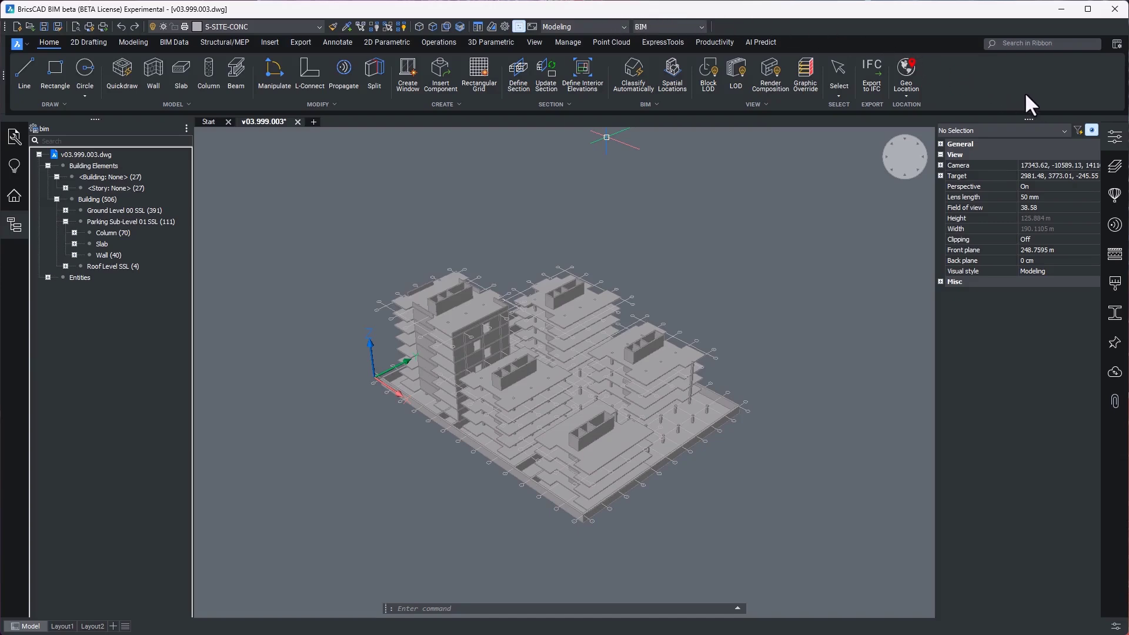
Select the 184 Ground Level 00 SSL walls and set their Wall Common Is external to On
click(1114, 137)
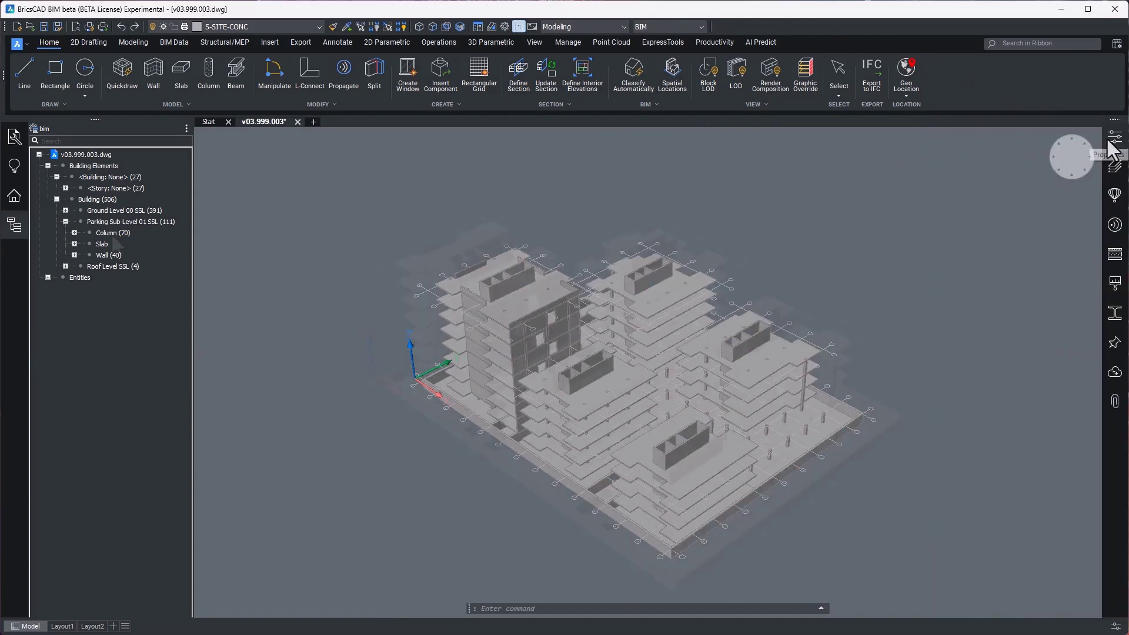
click(111, 231)
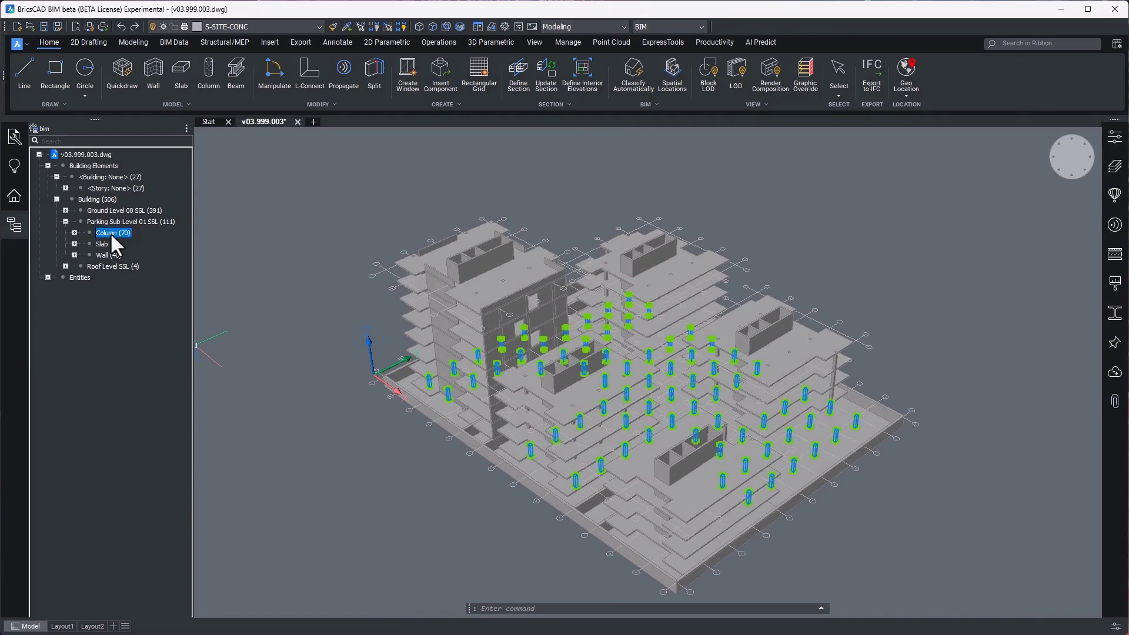
click(101, 243)
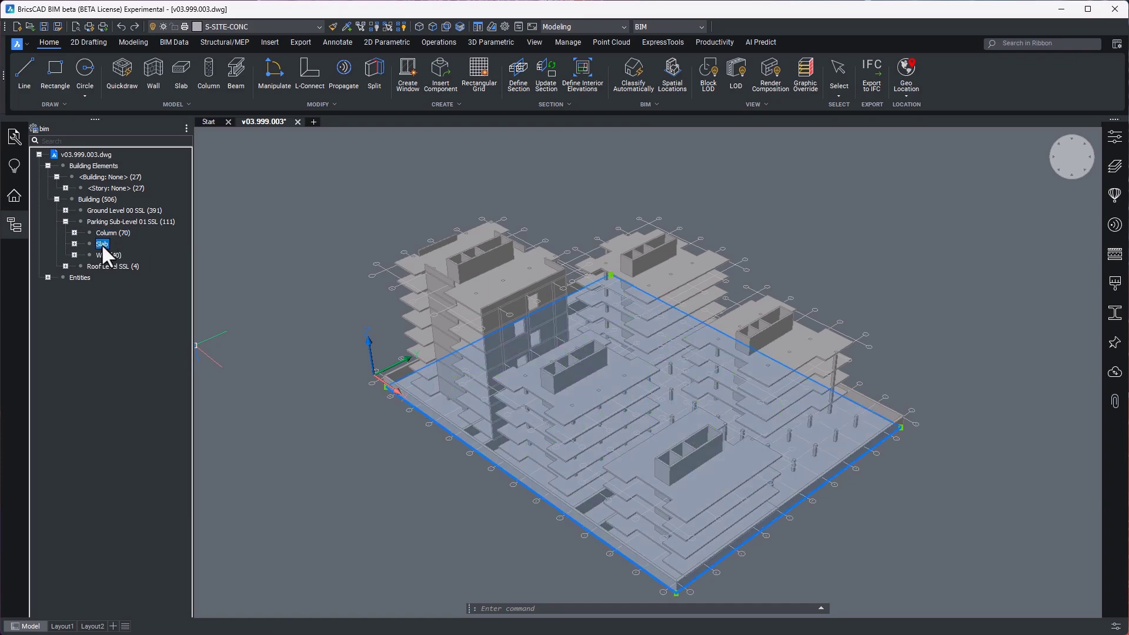
click(101, 254)
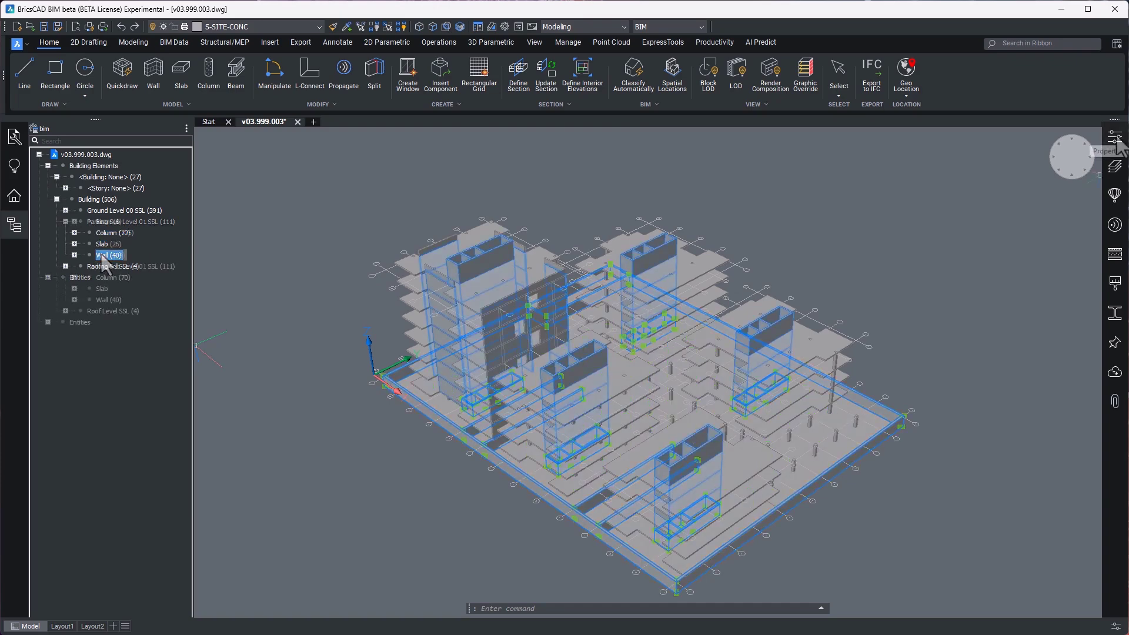
click(1115, 139)
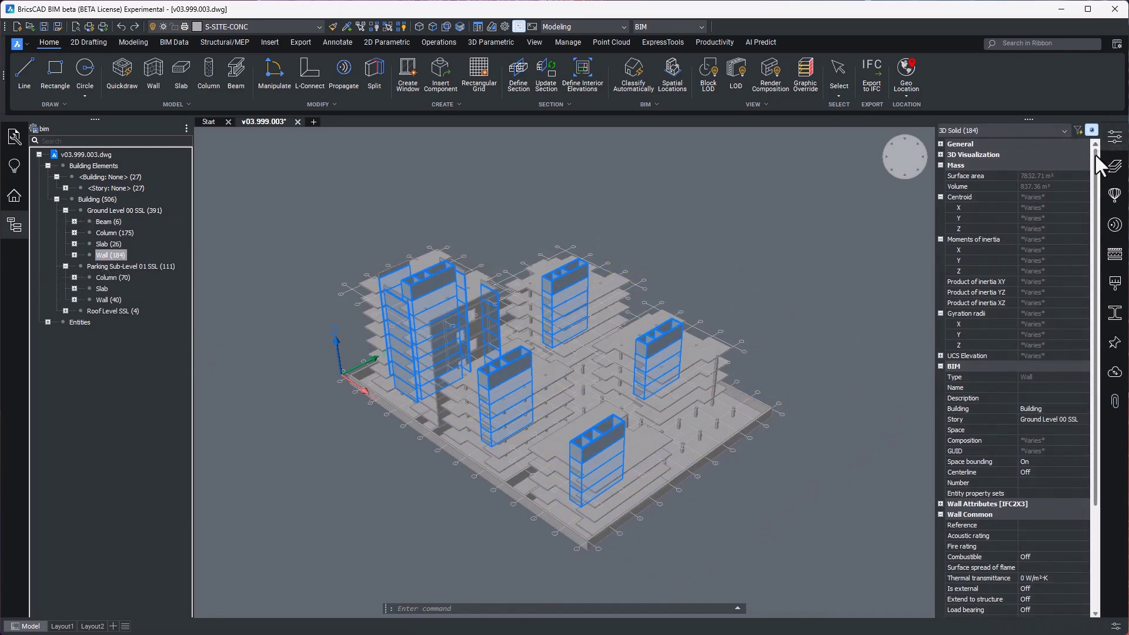
drag(1095, 157, 1112, 258)
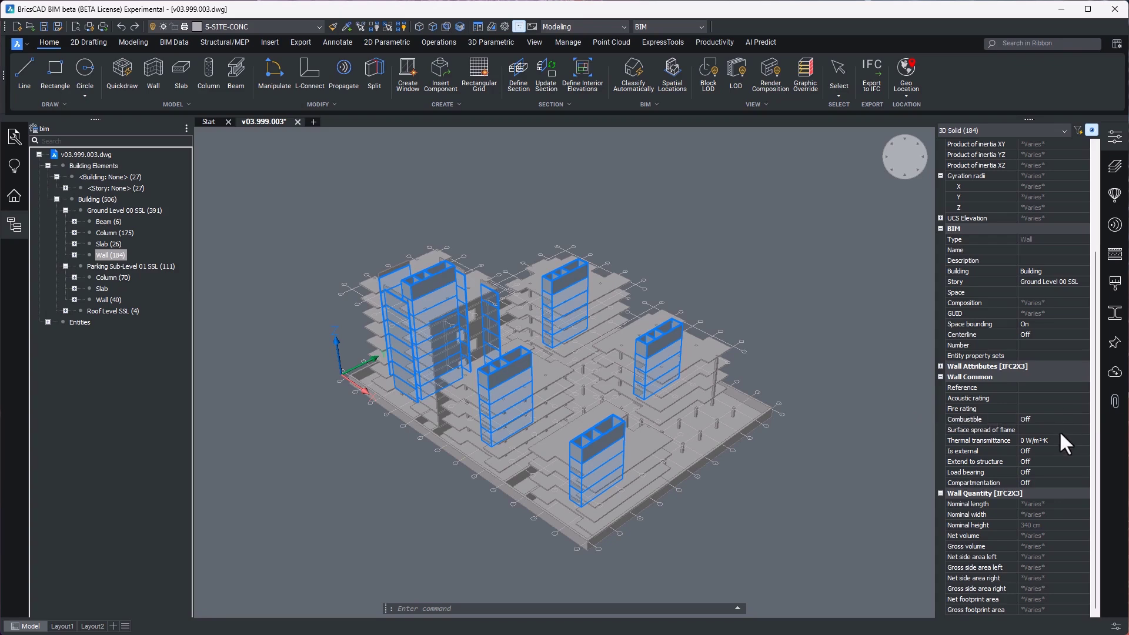
double_click(1035, 450)
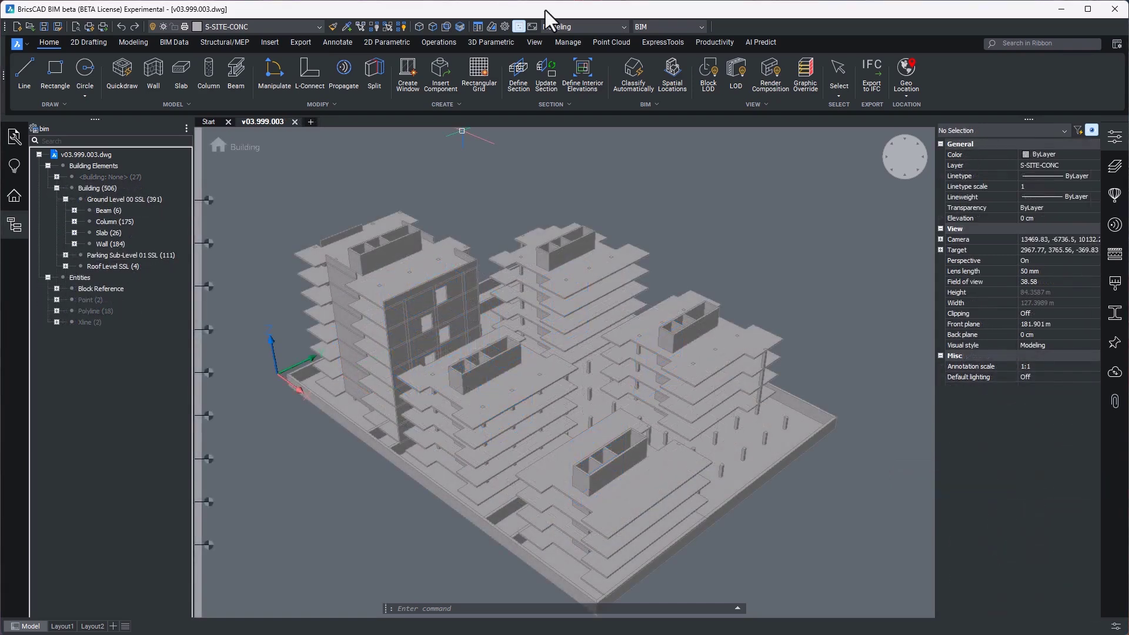
Run BIMPROPER and import property definitions from a03.002.003.ids using the IDS Files (*.ids) filter
text(BIMPROPER)
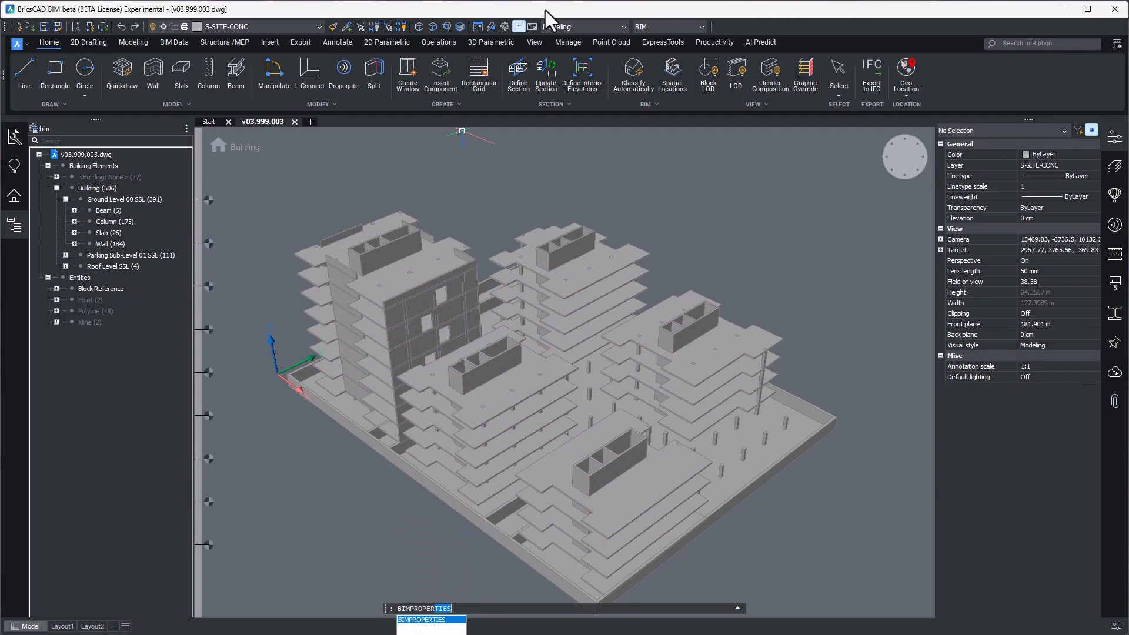
key(Return)
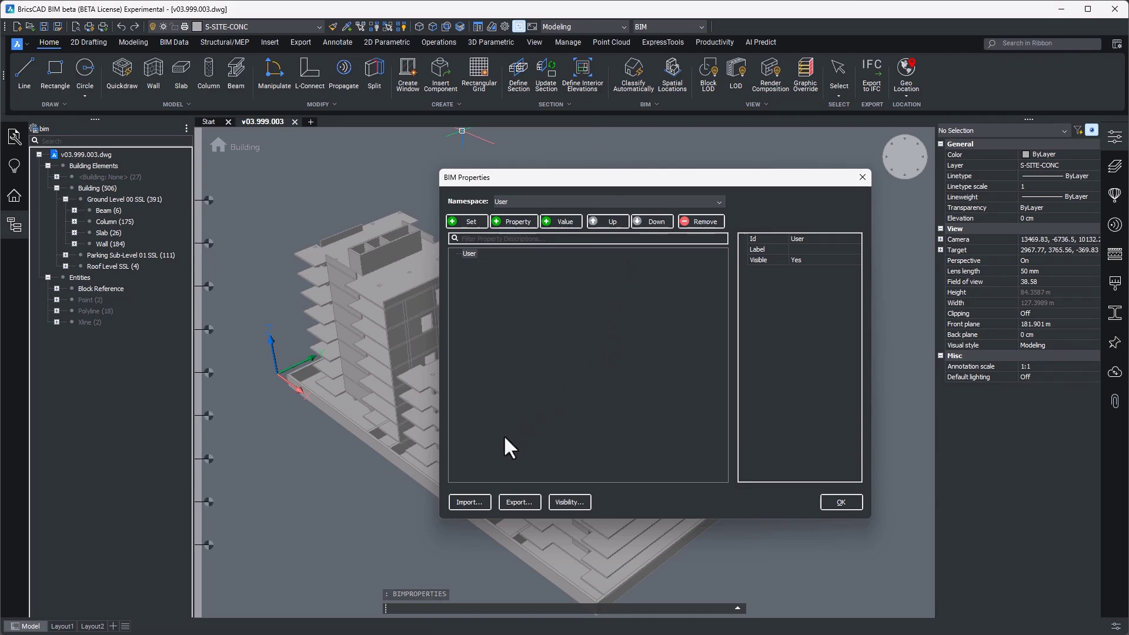
click(468, 501)
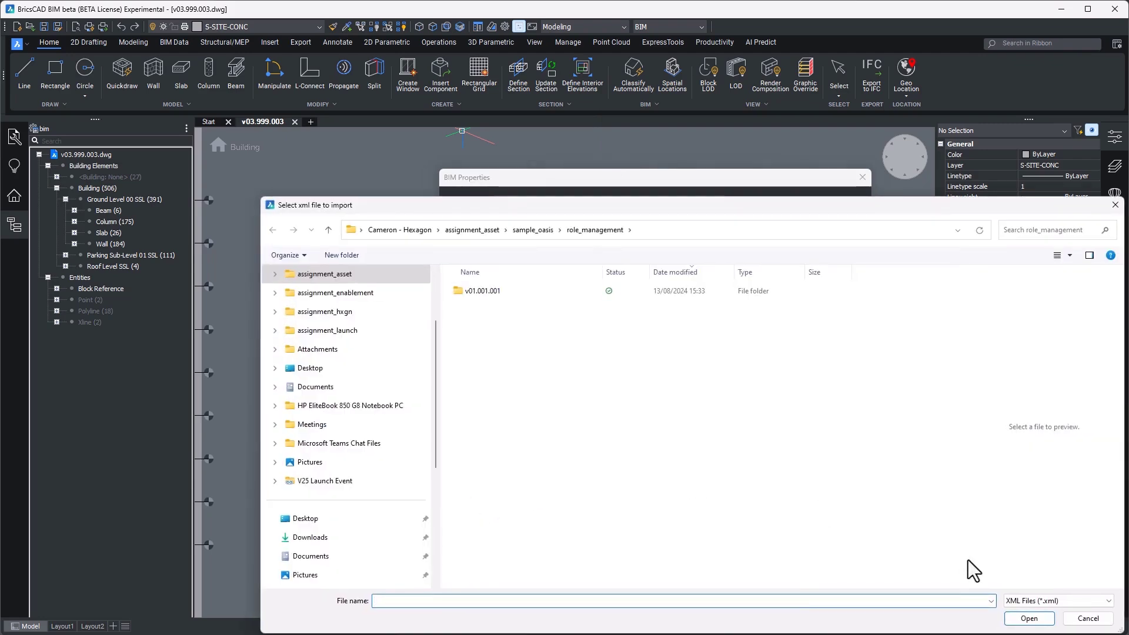
click(1013, 603)
click(1035, 616)
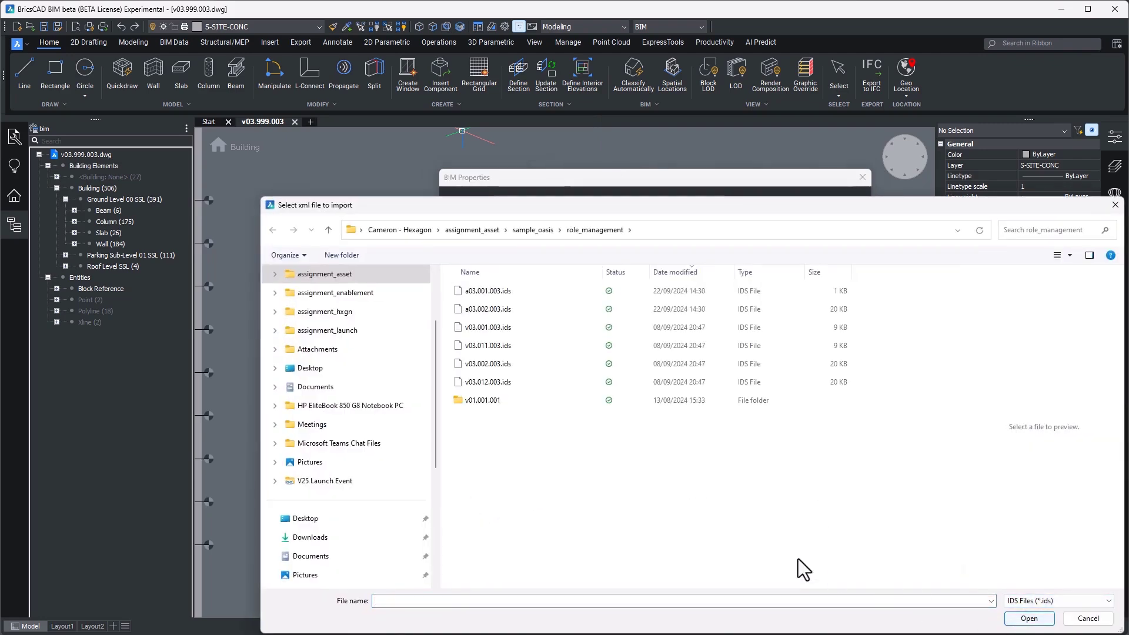
double_click(488, 311)
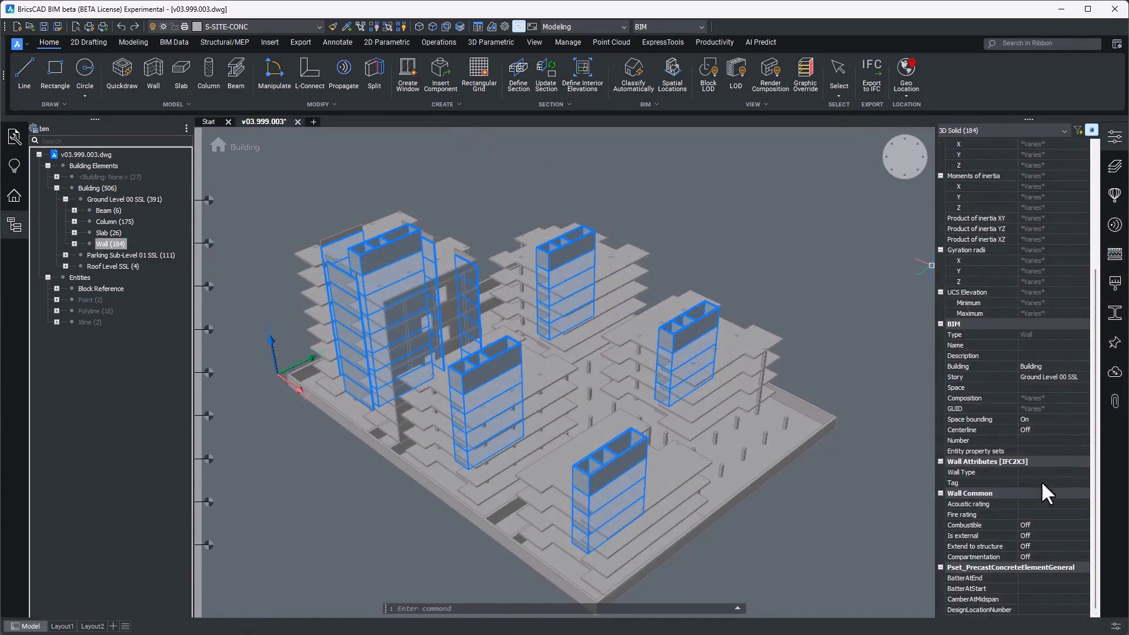
Inspect the empty DesignLocationNumber, CamberAtMidspan, BatterAtStart and BatterAtEnd fields of Pset_PrecastConcreteElementGeneral
click(1040, 610)
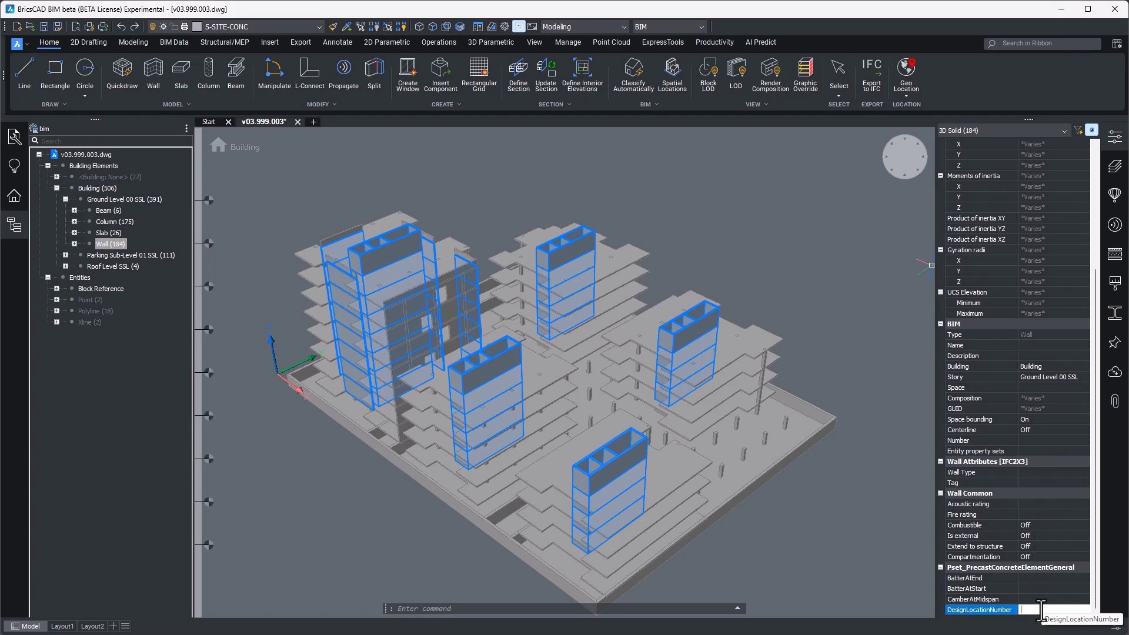
click(1039, 598)
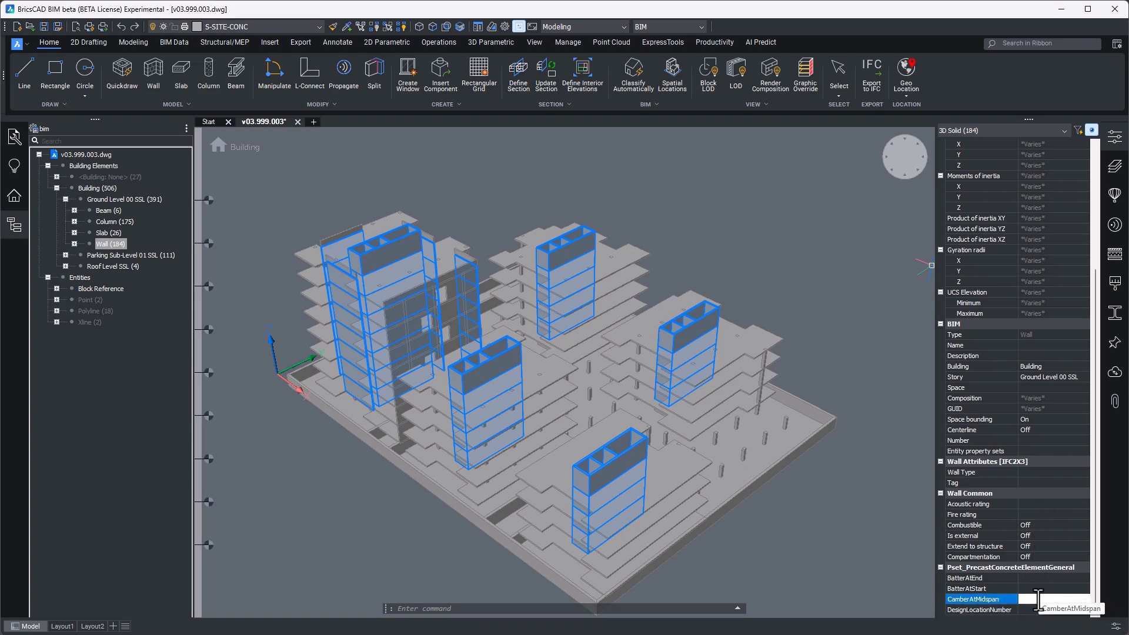
click(1035, 588)
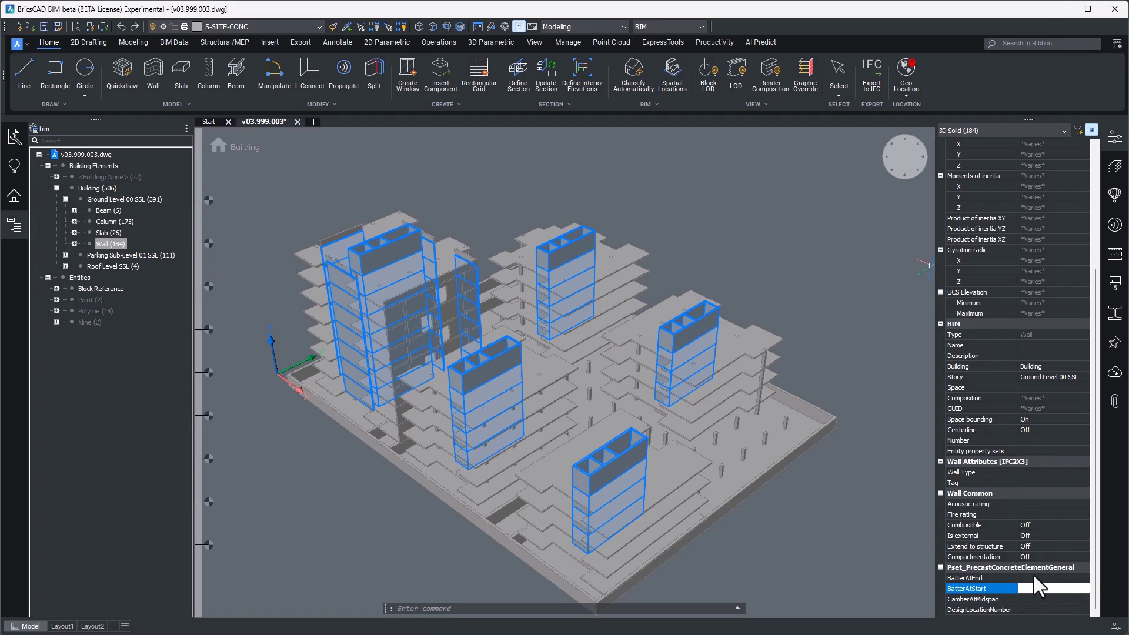
click(1034, 577)
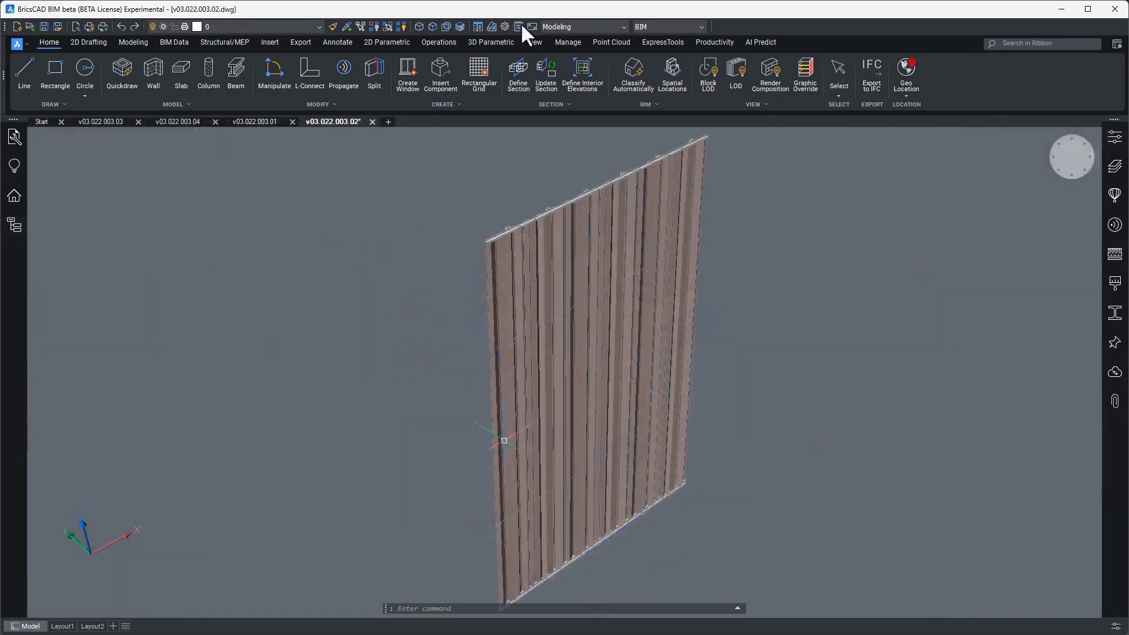
Manually classify the board panel as Covering via a 'cov' search, then view it from the right
click(177, 43)
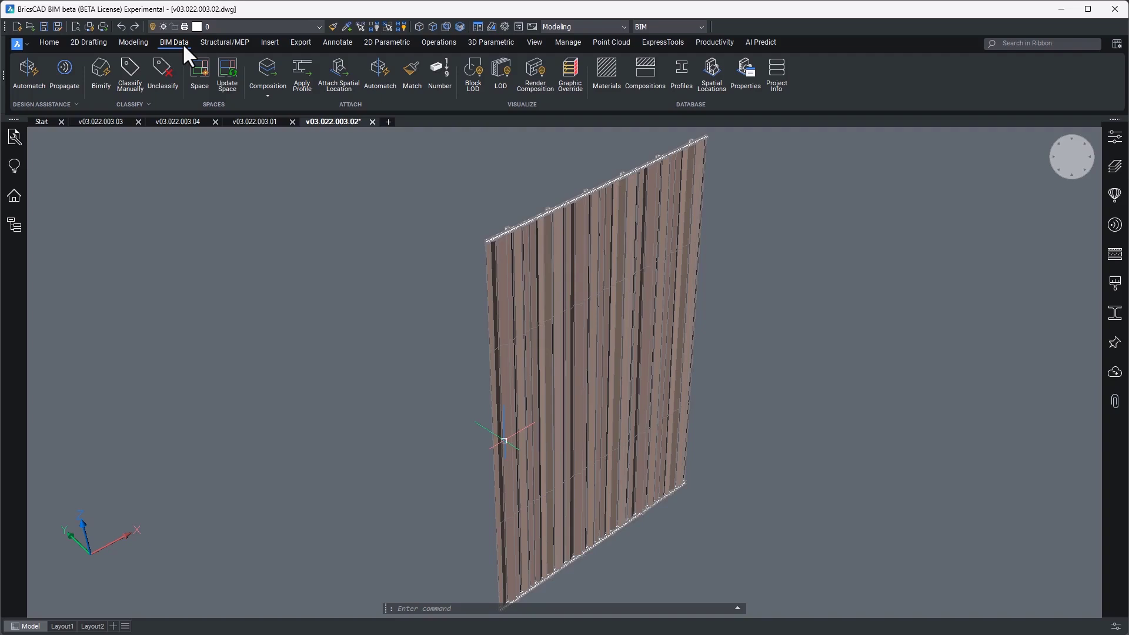
click(130, 73)
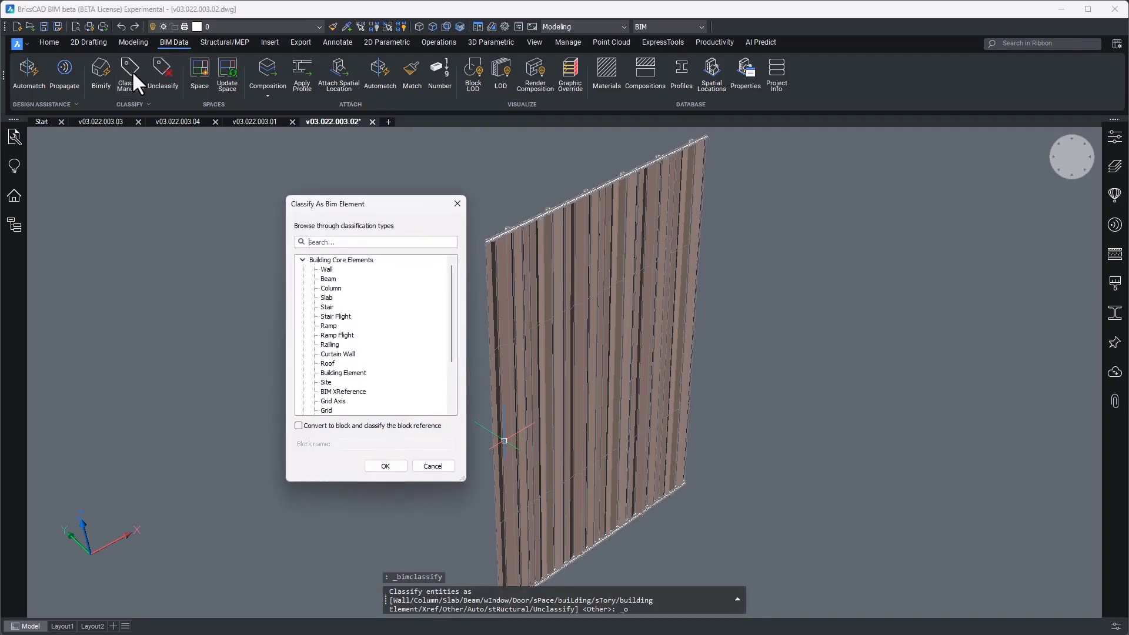
click(323, 243)
text(cov)
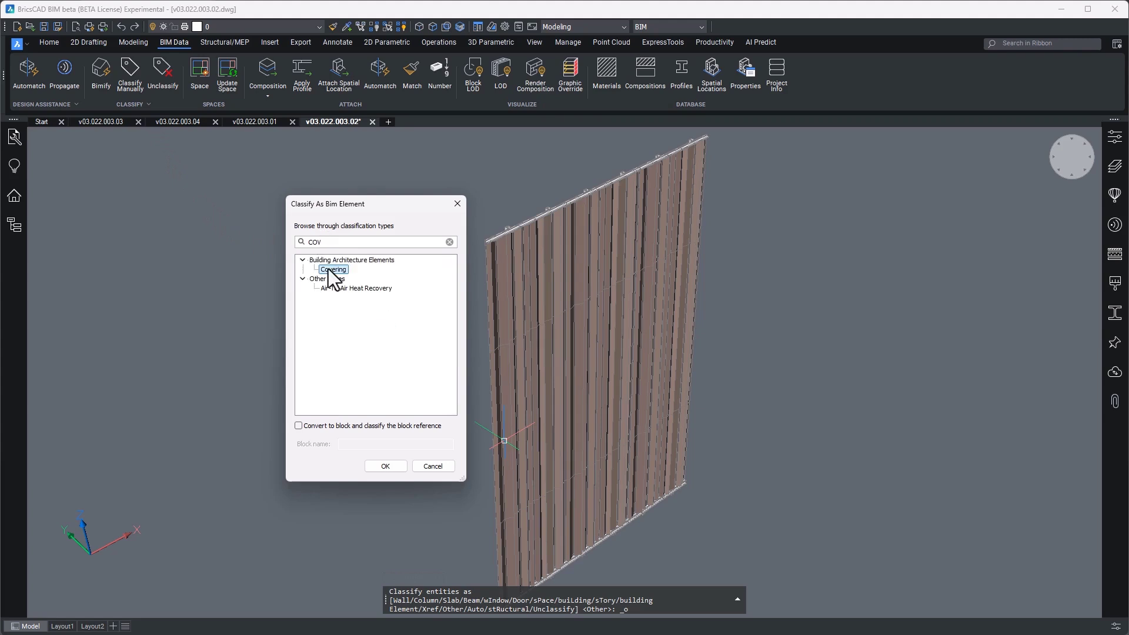
click(379, 466)
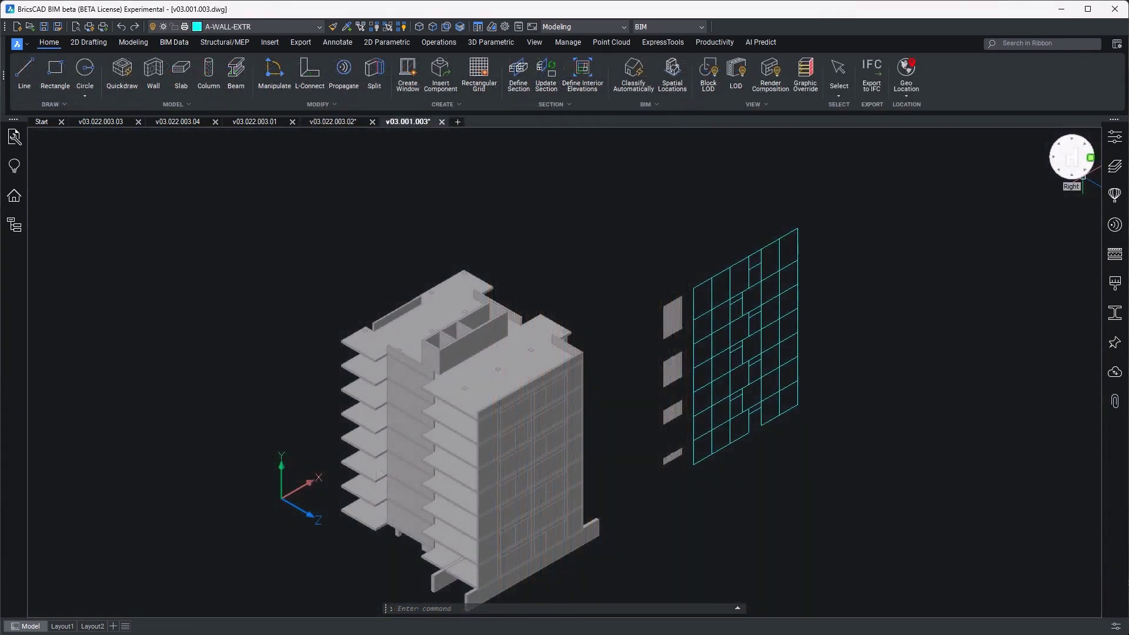
click(1082, 175)
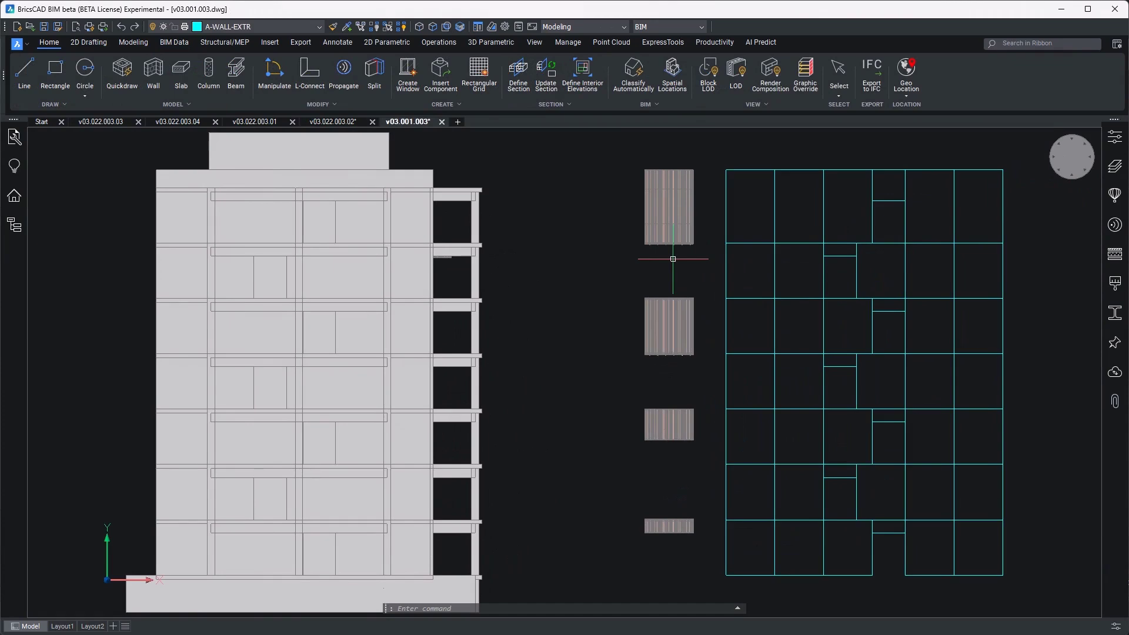
Review the top cladding block's properties beside the facade, then clear the selection
click(1111, 143)
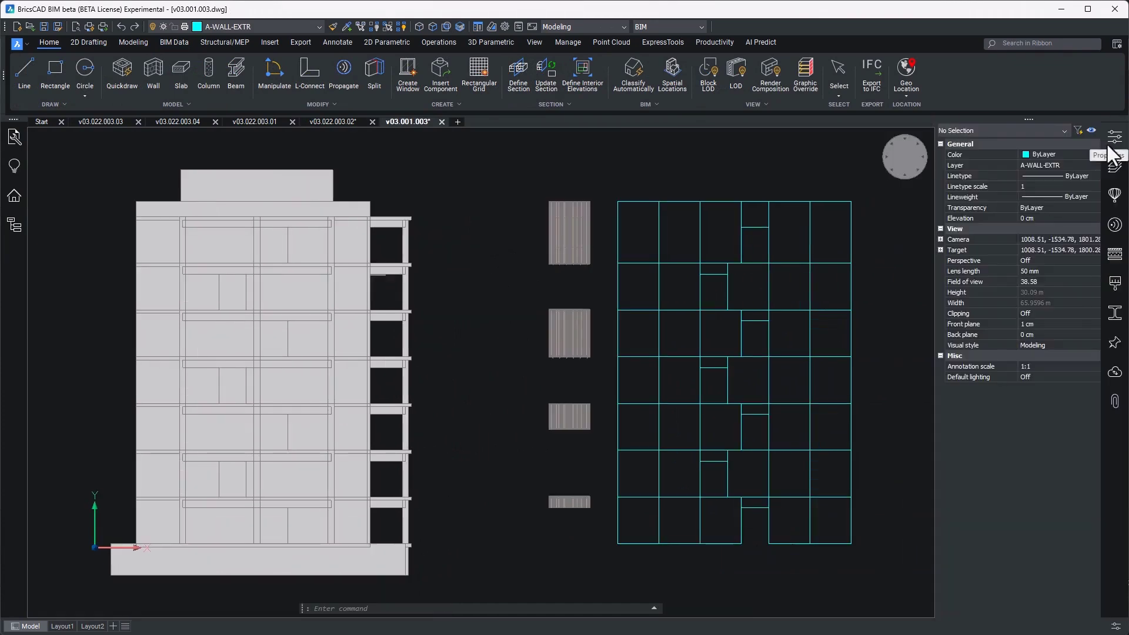
click(587, 245)
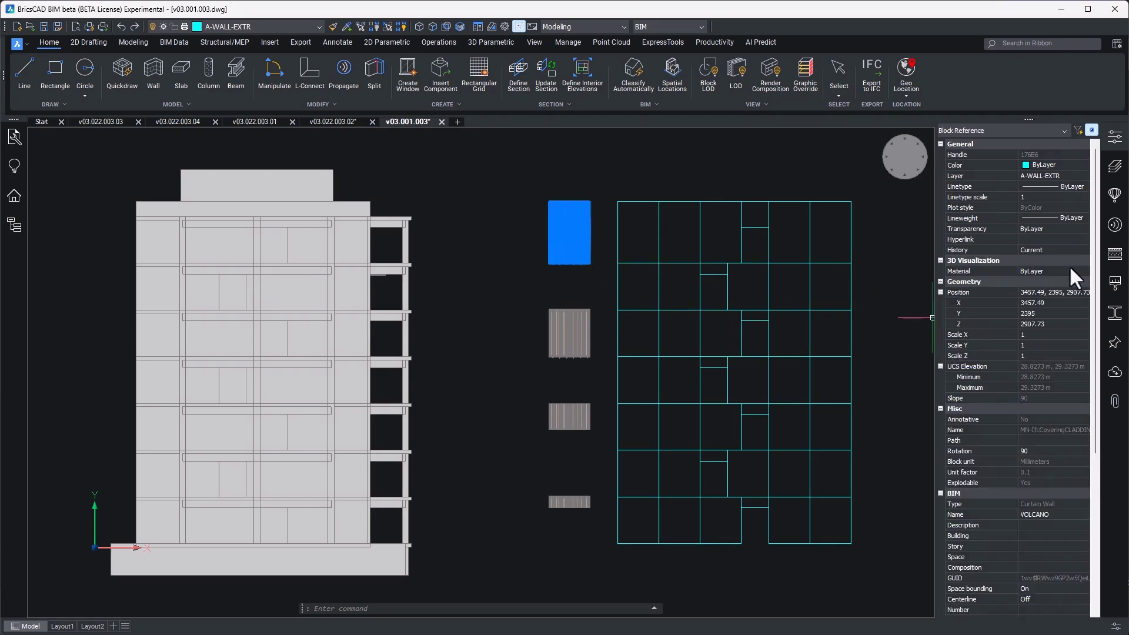
drag(1095, 220, 1095, 393)
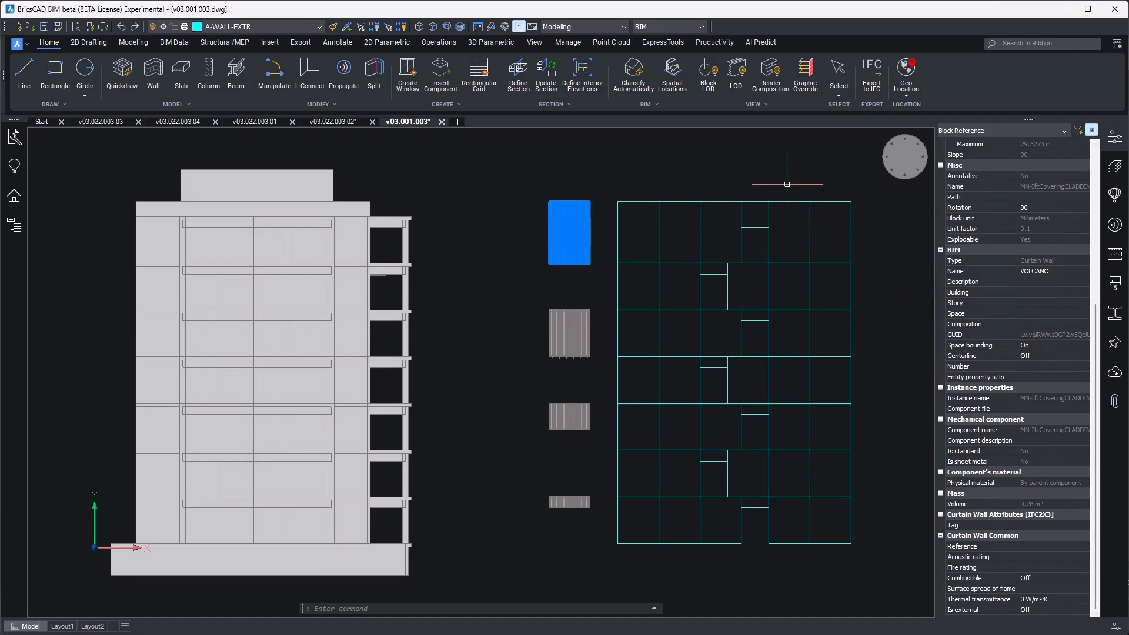
key(Escape)
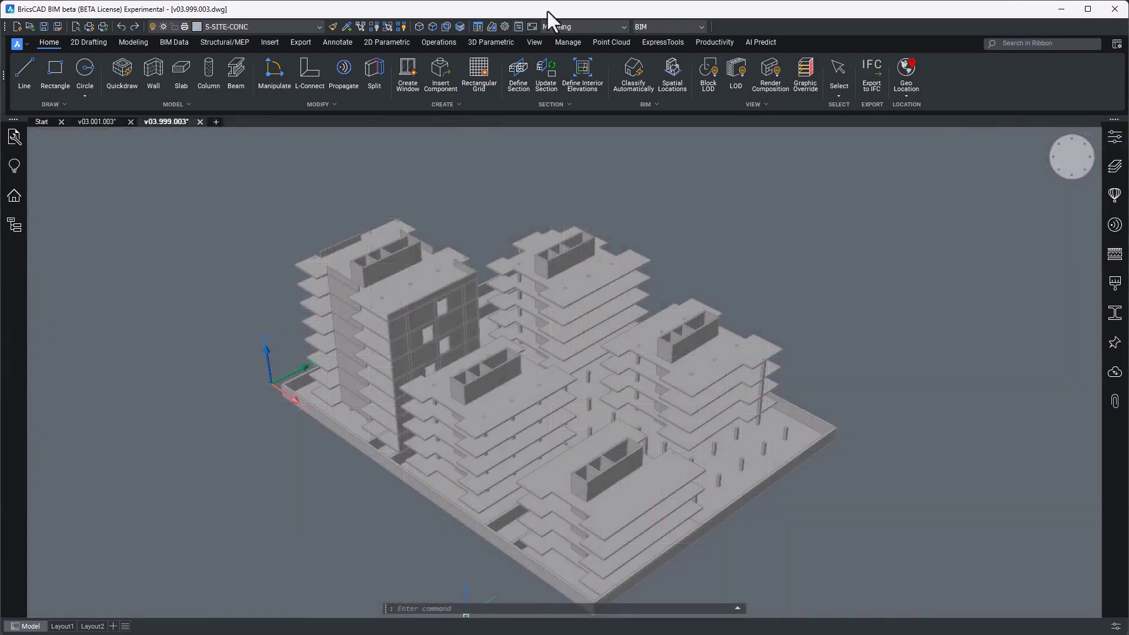
Remove the IDS namespace in BIMPROPERTIES, confirm the deletion, and keep the change
text(B)
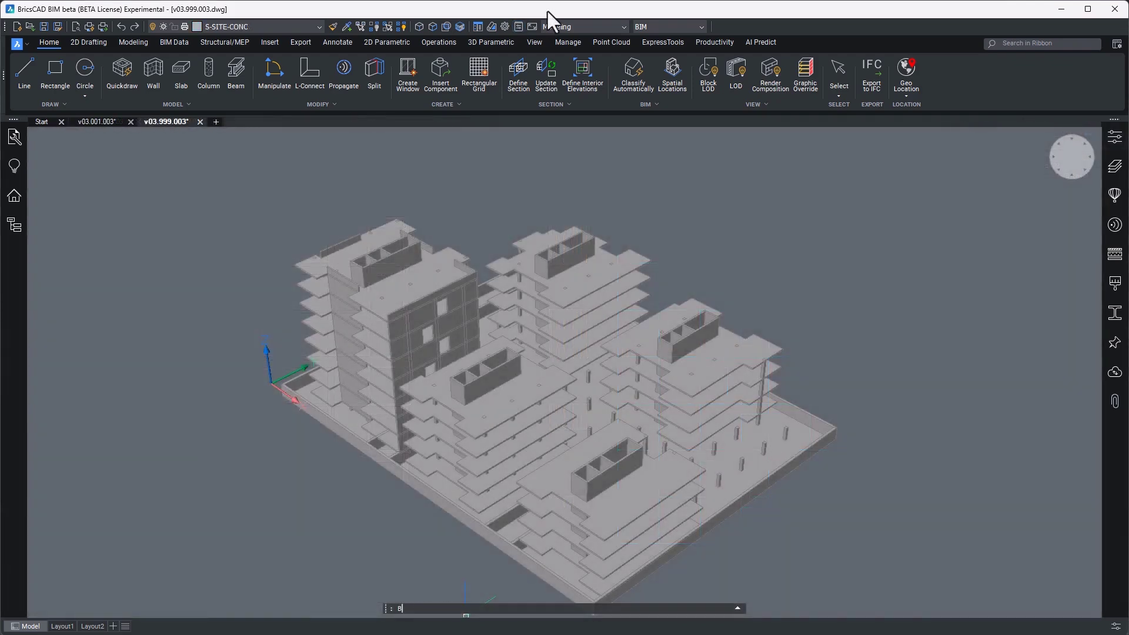
text(IMPROPERTIES)
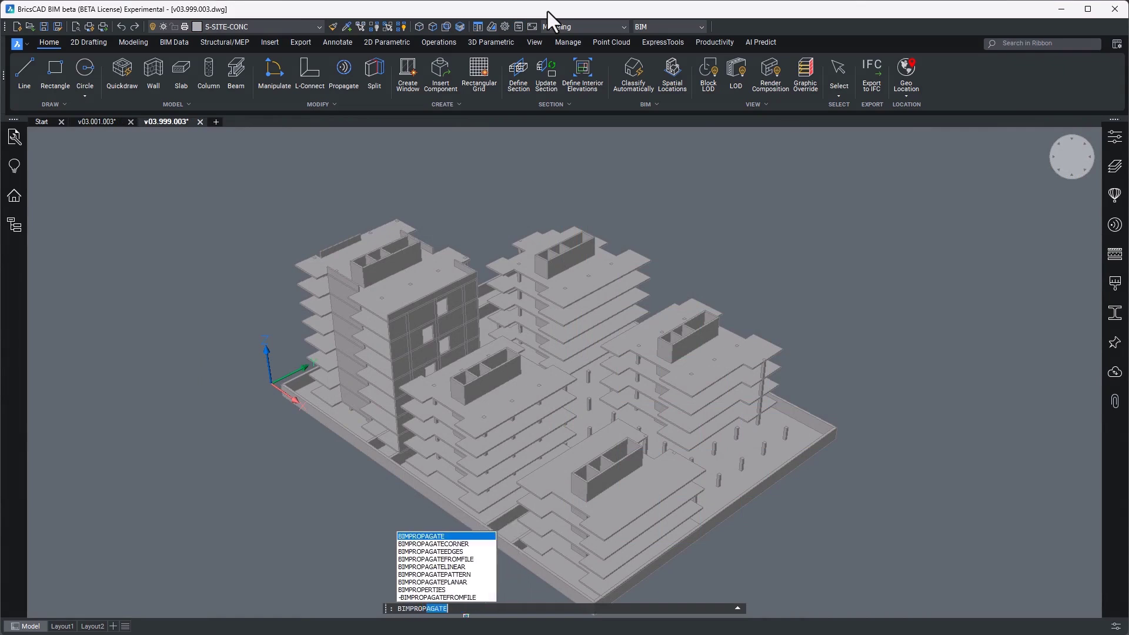
key(Return)
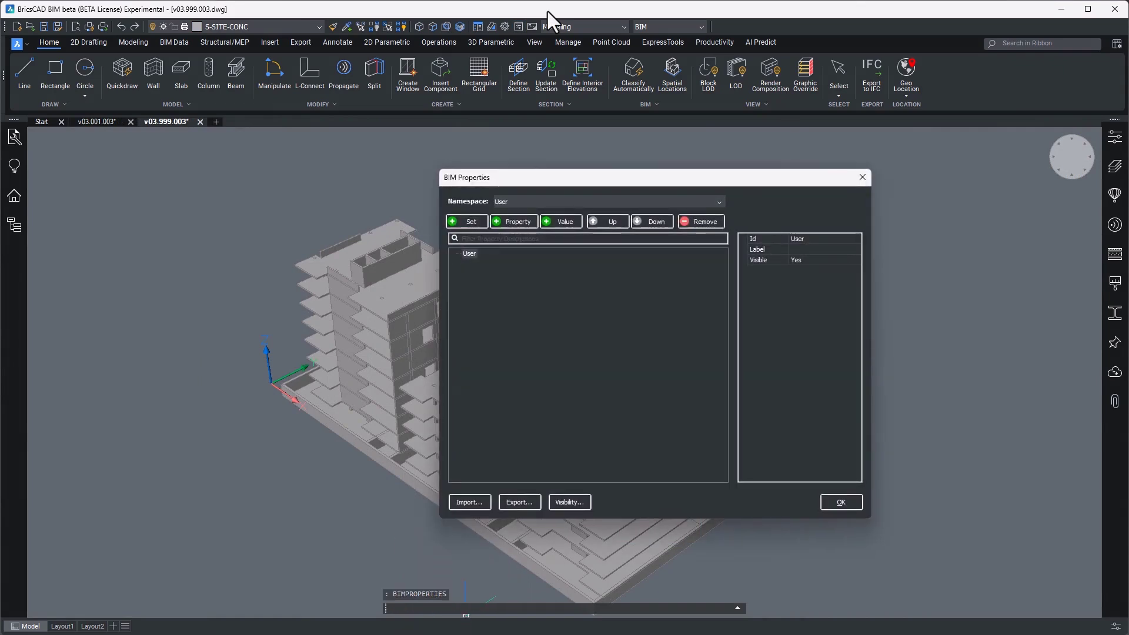
click(542, 201)
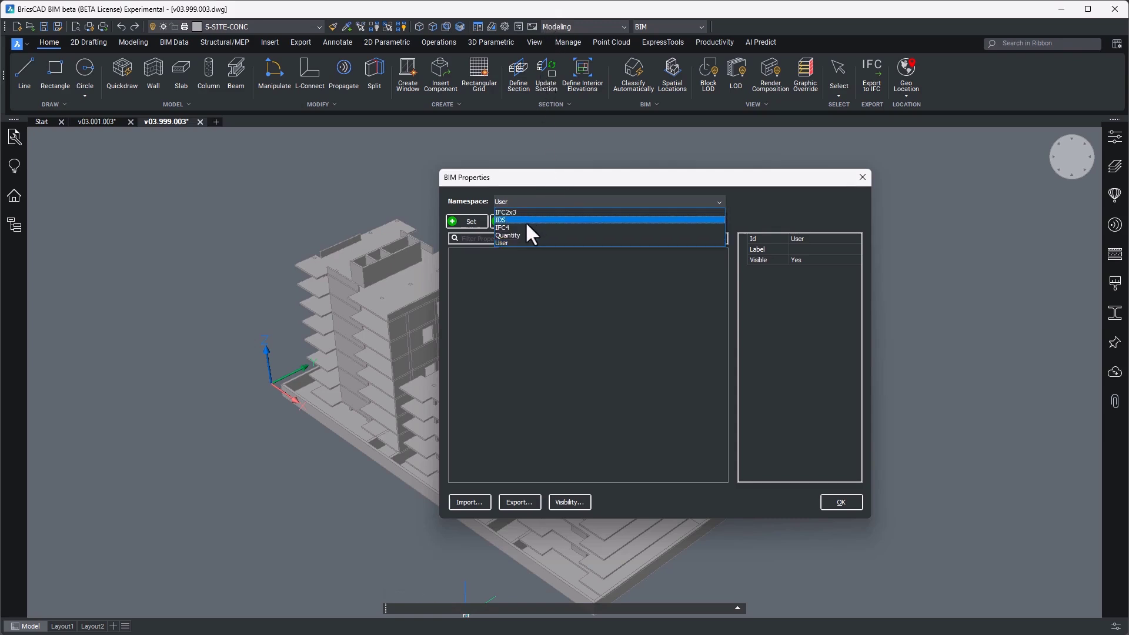
click(524, 221)
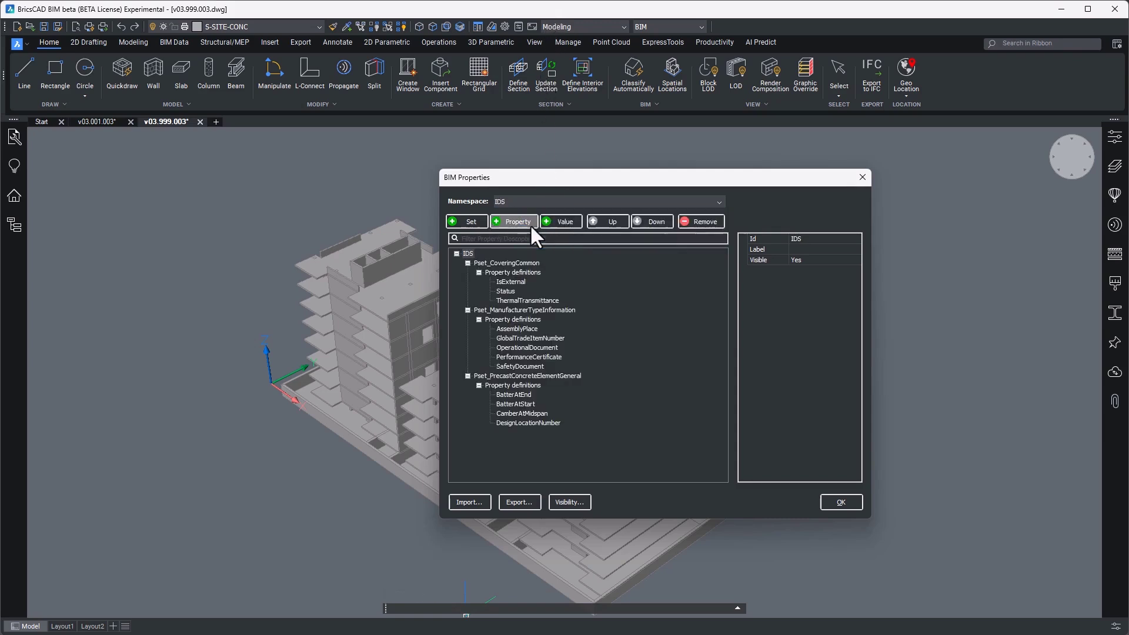
click(697, 223)
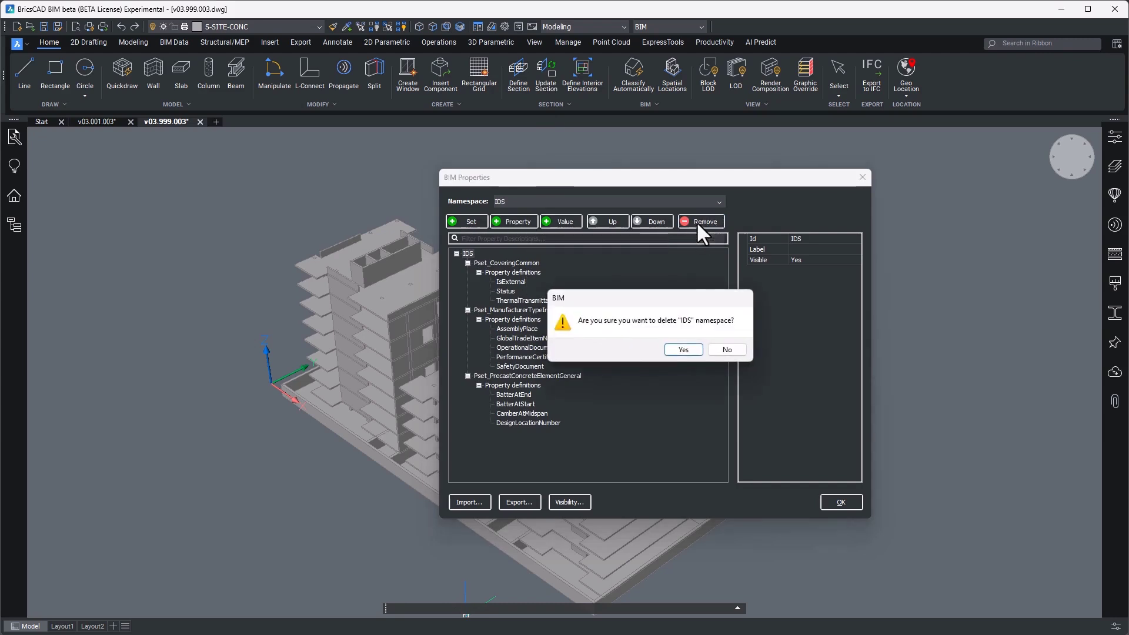
click(680, 350)
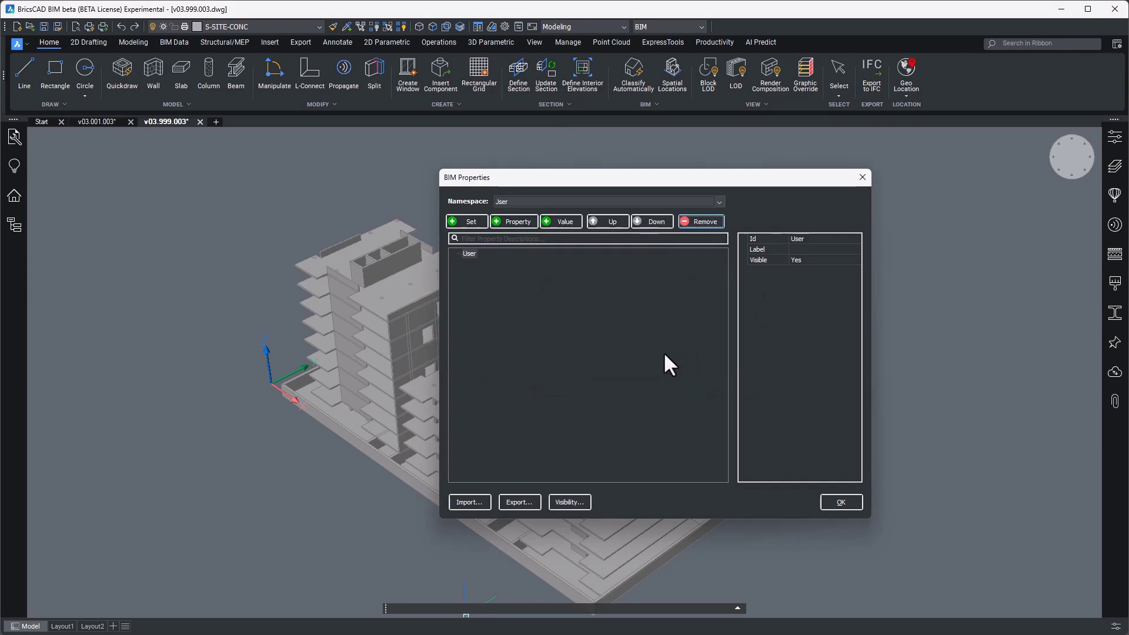
click(839, 502)
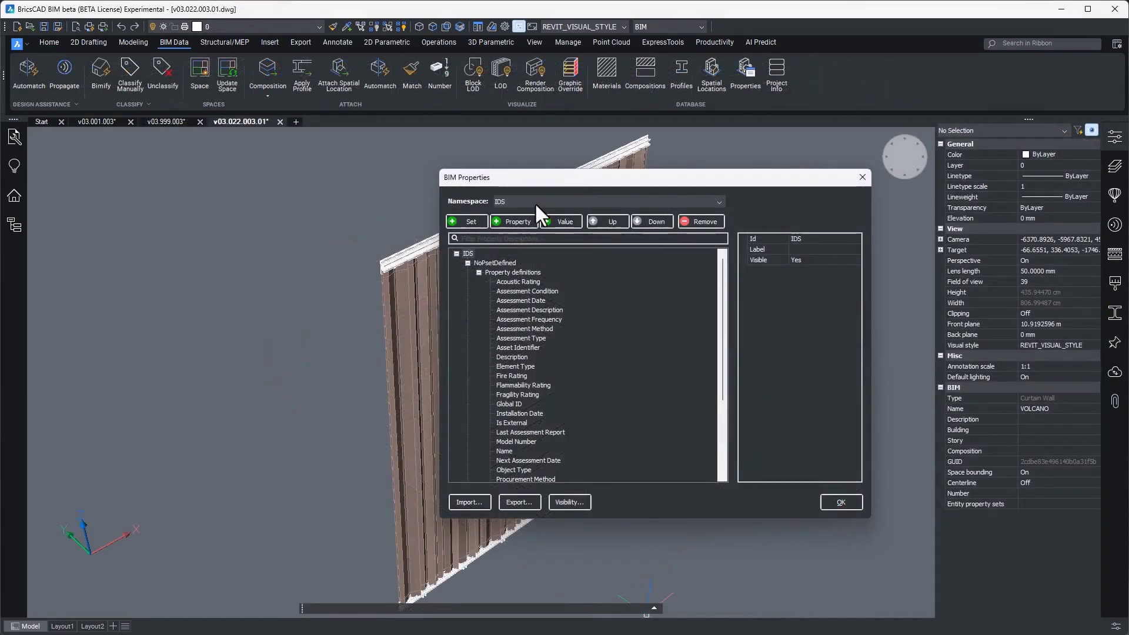
Browse the IDS property definitions: Acoustic Rating, OperationalDocument, PerformanceCertificate and SafetyDocument
click(521, 280)
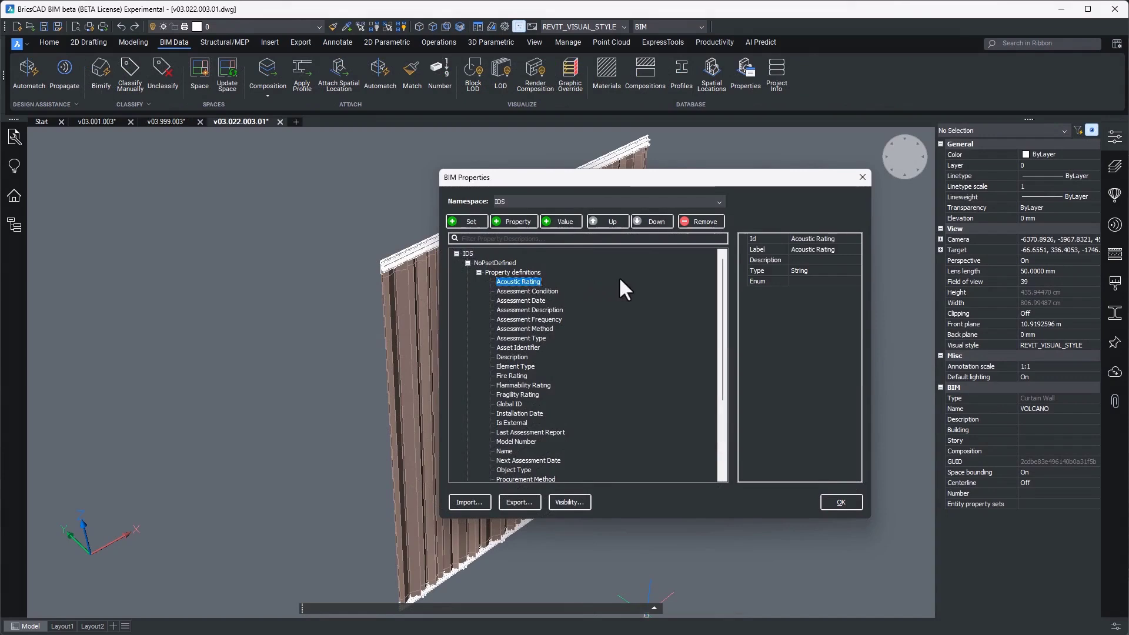
key(Down)
key(Down)
key(Down)
key(Down)
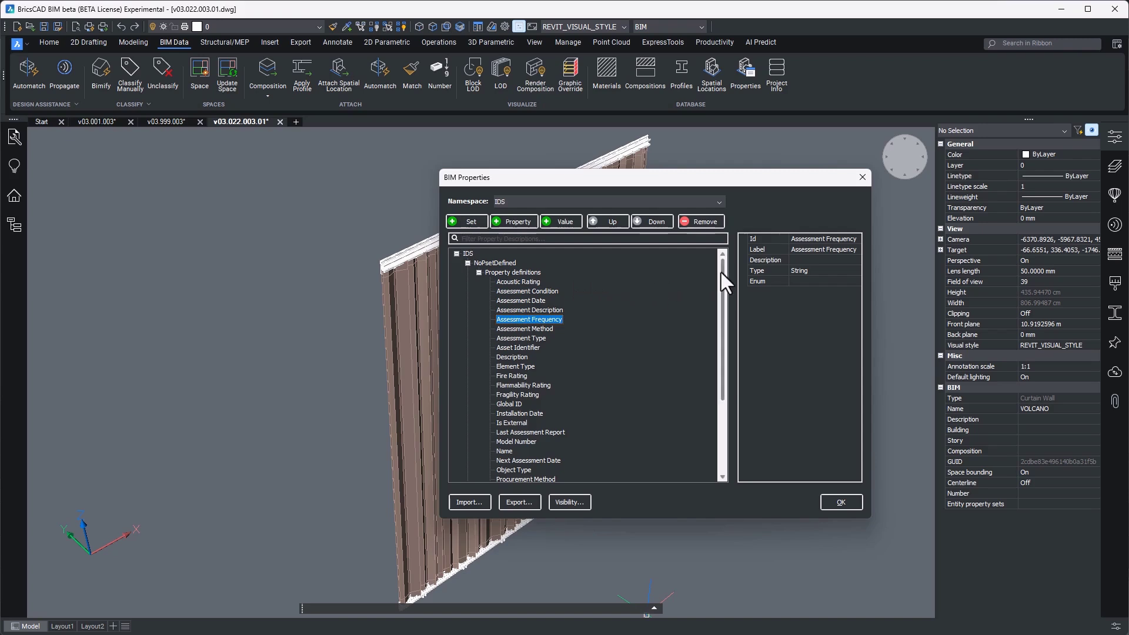
drag(721, 274, 714, 350)
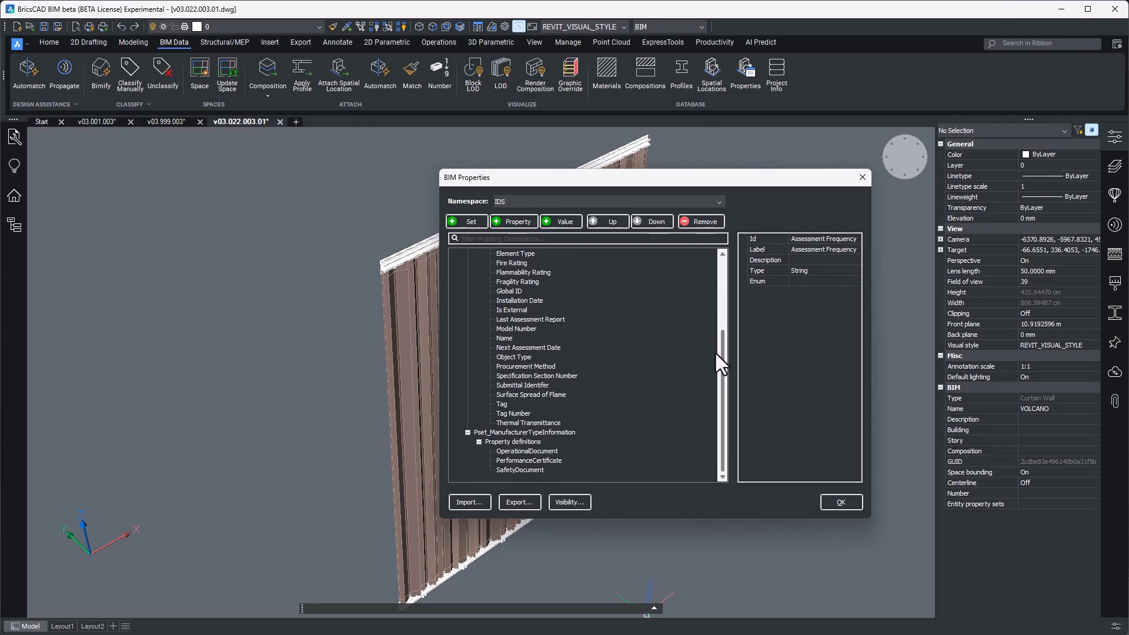
click(509, 442)
click(509, 450)
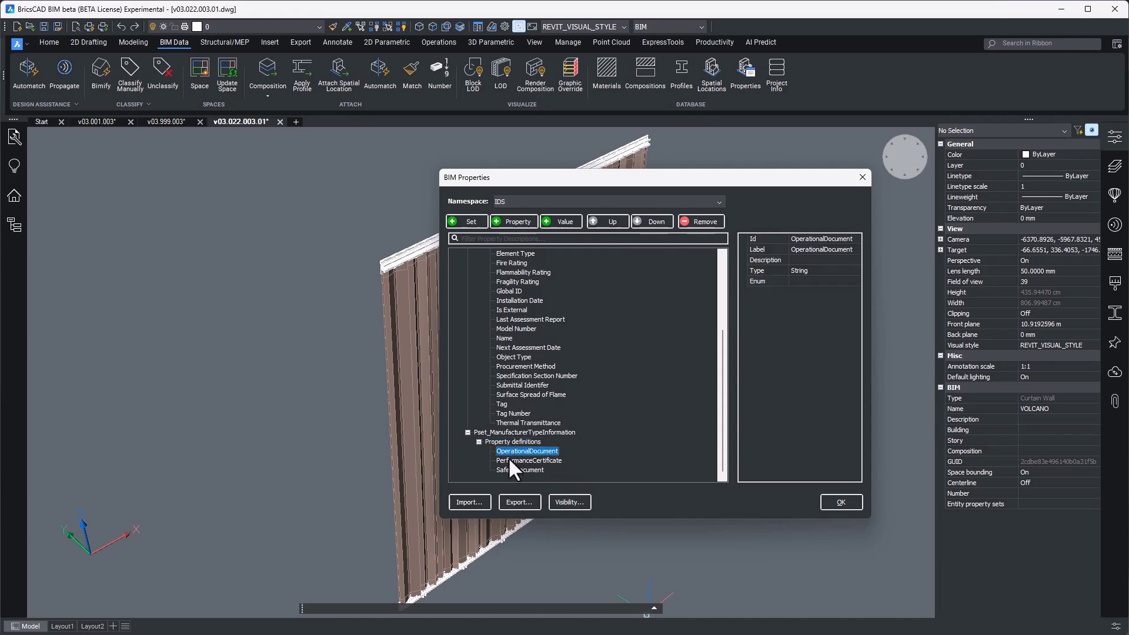
click(508, 462)
click(508, 469)
Select the cladding panel block and check its NoPsetDefined and Covering Common property sets
click(837, 499)
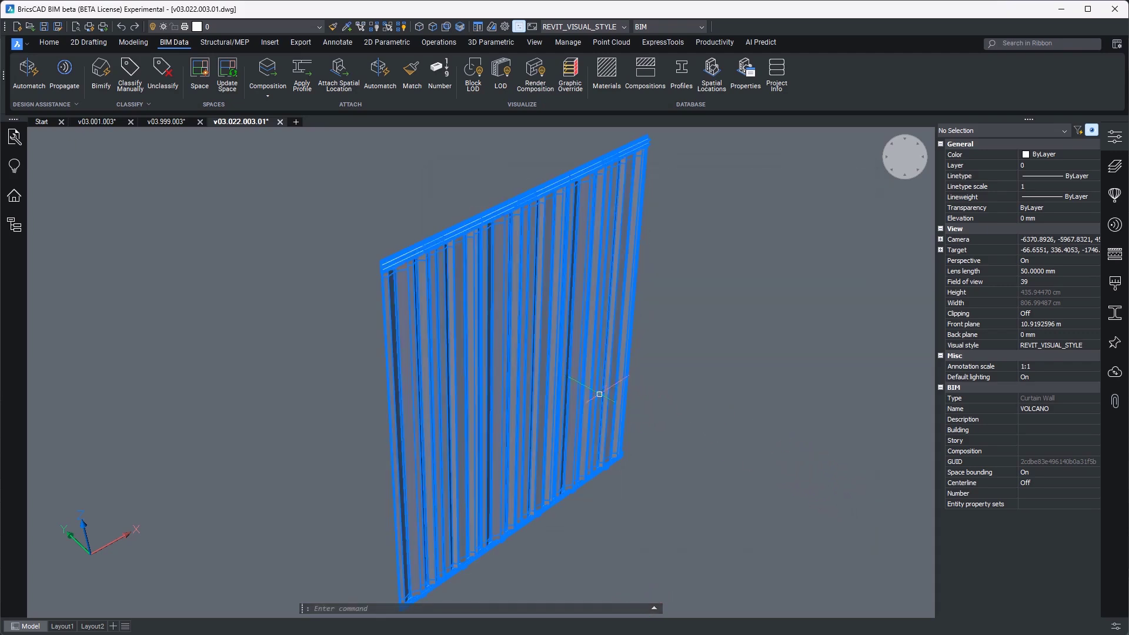
click(599, 394)
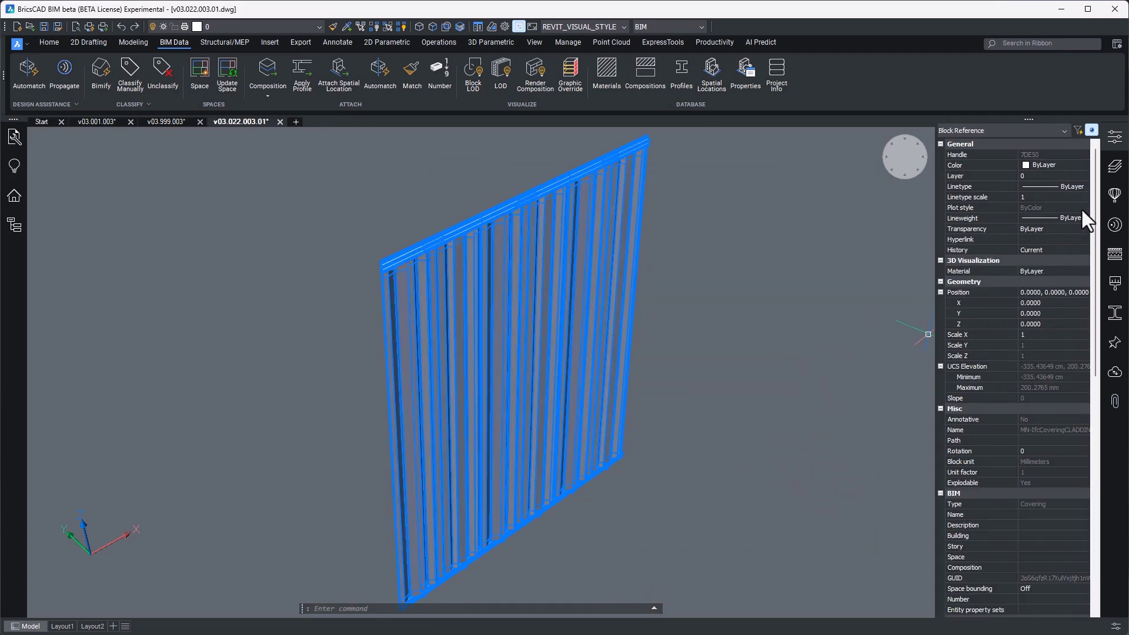
drag(1094, 176, 1078, 411)
Search bSDD for 'cladding', open the Cladding class, and expand its properties
text(cladding)
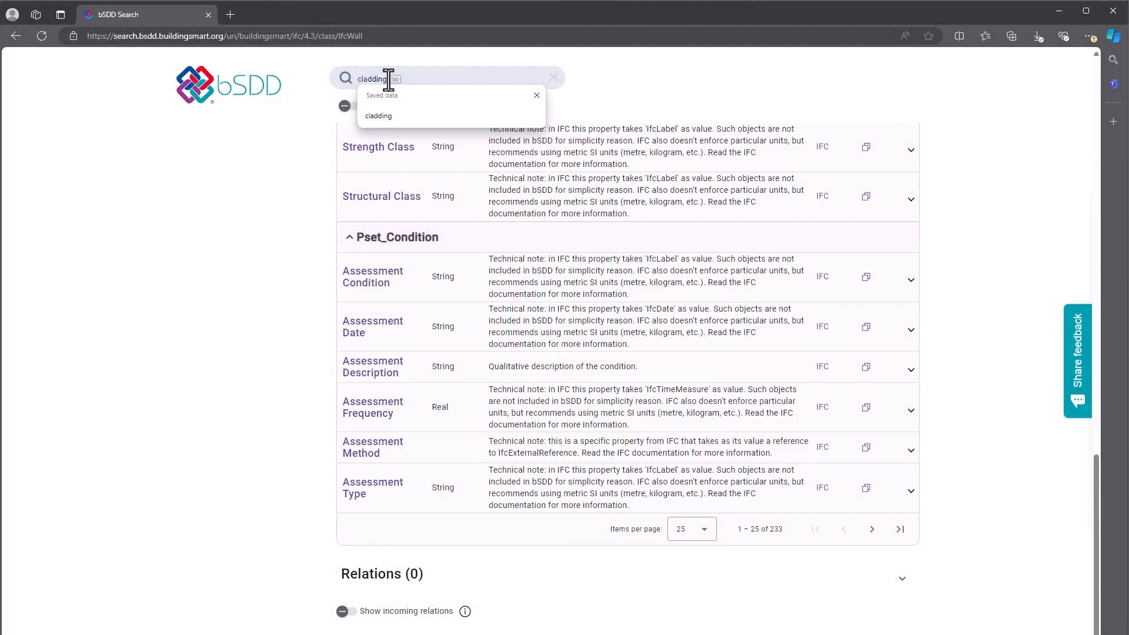
click(375, 113)
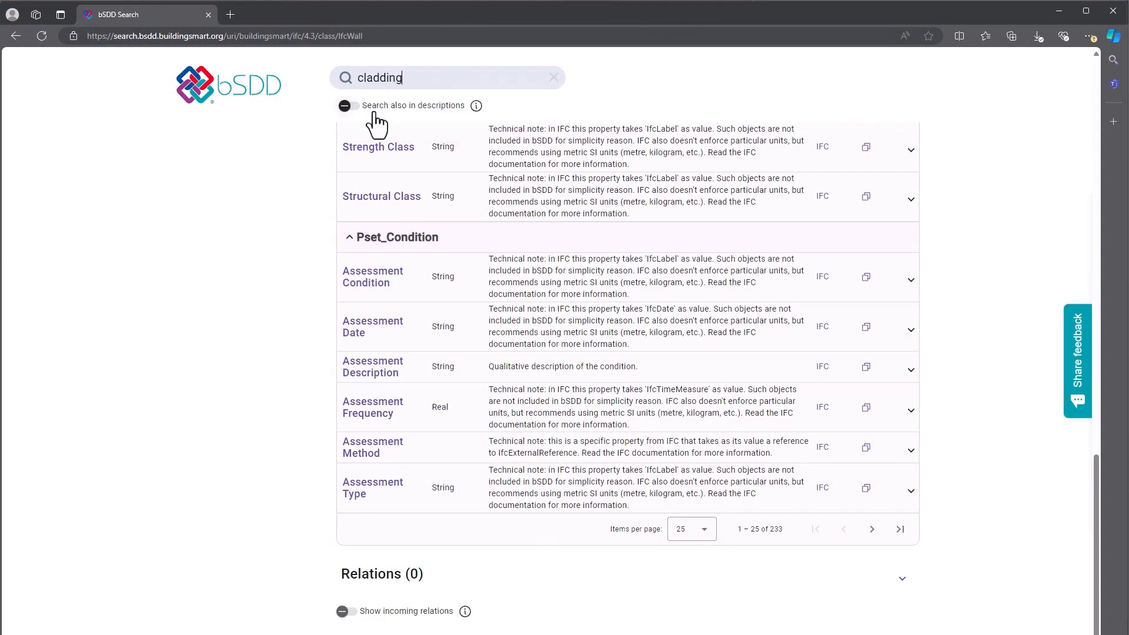
key(Return)
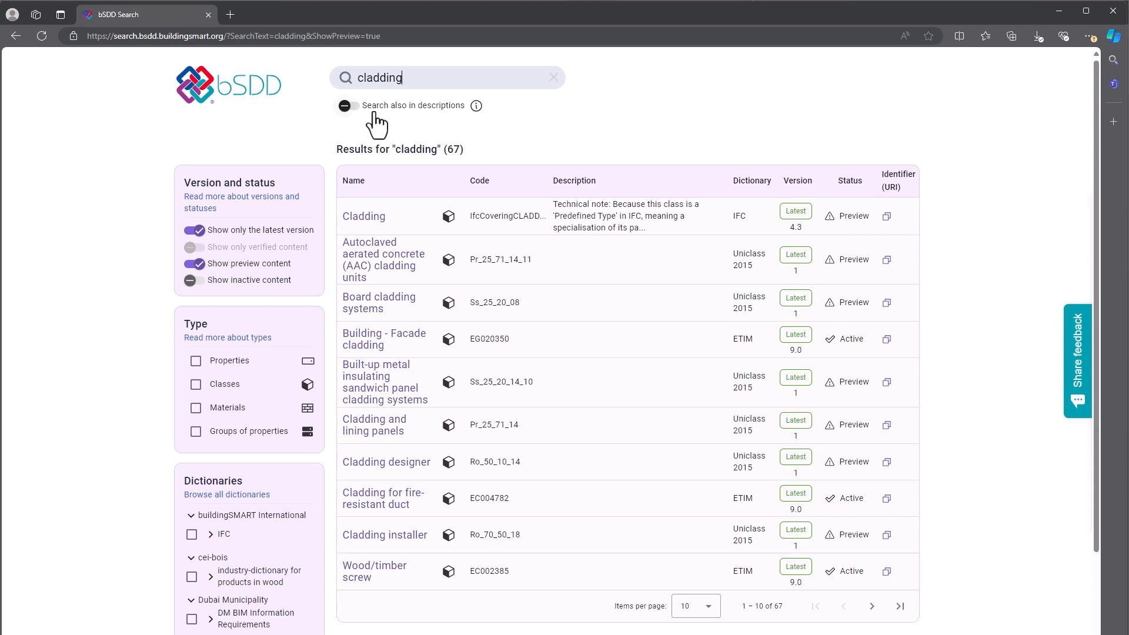
click(358, 218)
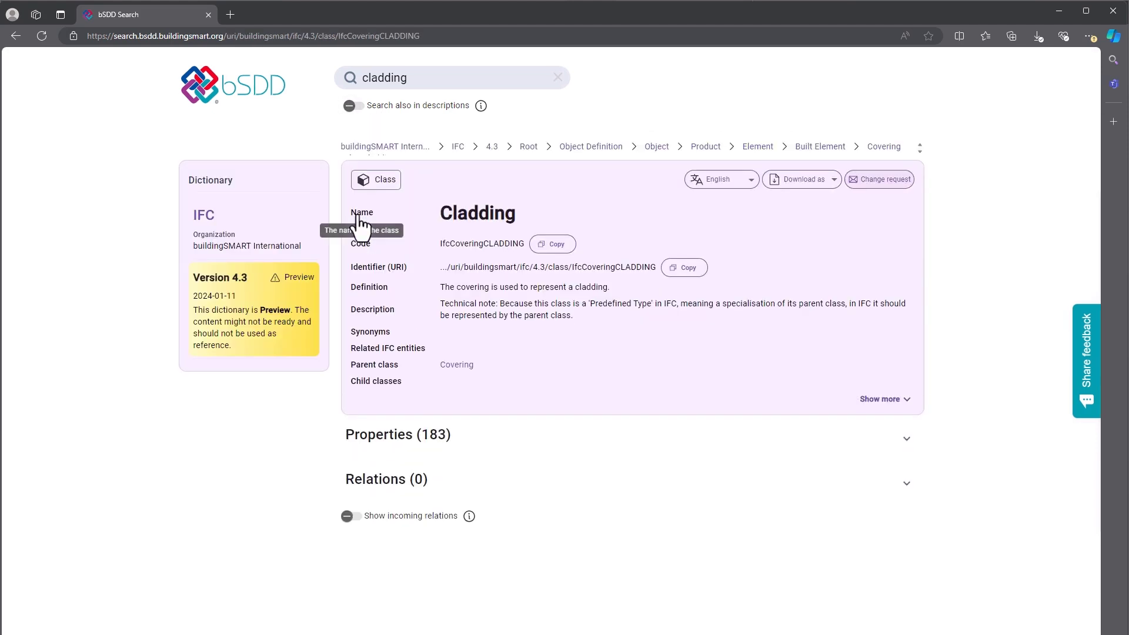
click(905, 441)
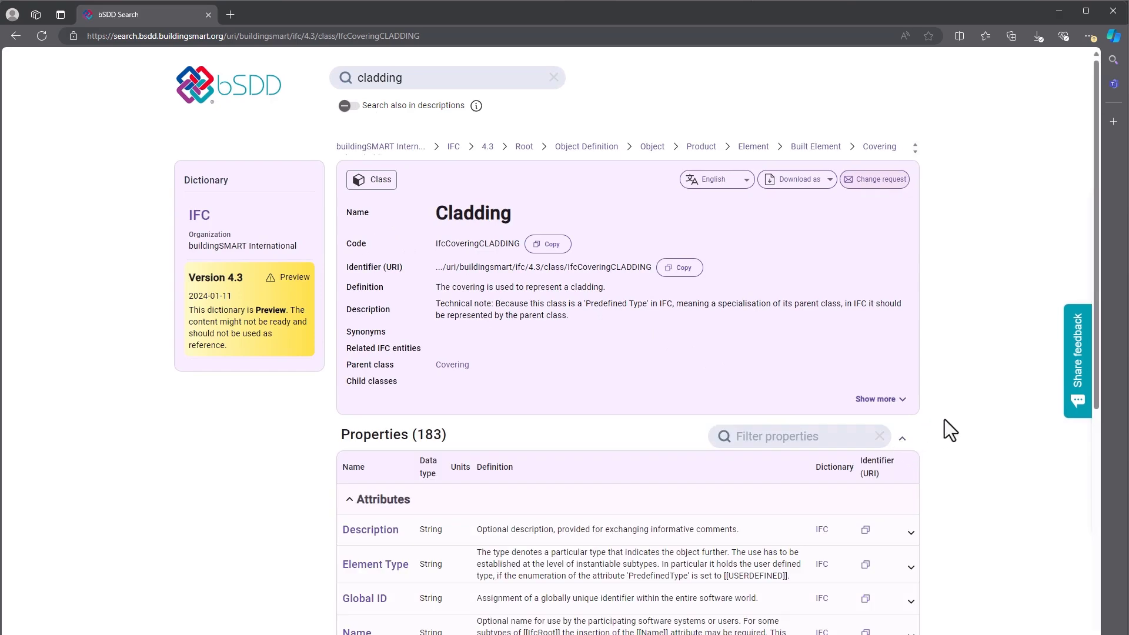
List the properties 50 per page, scroll to Pset_CoveringCommon, and open the Combustible property
scroll(944, 419, down, 8)
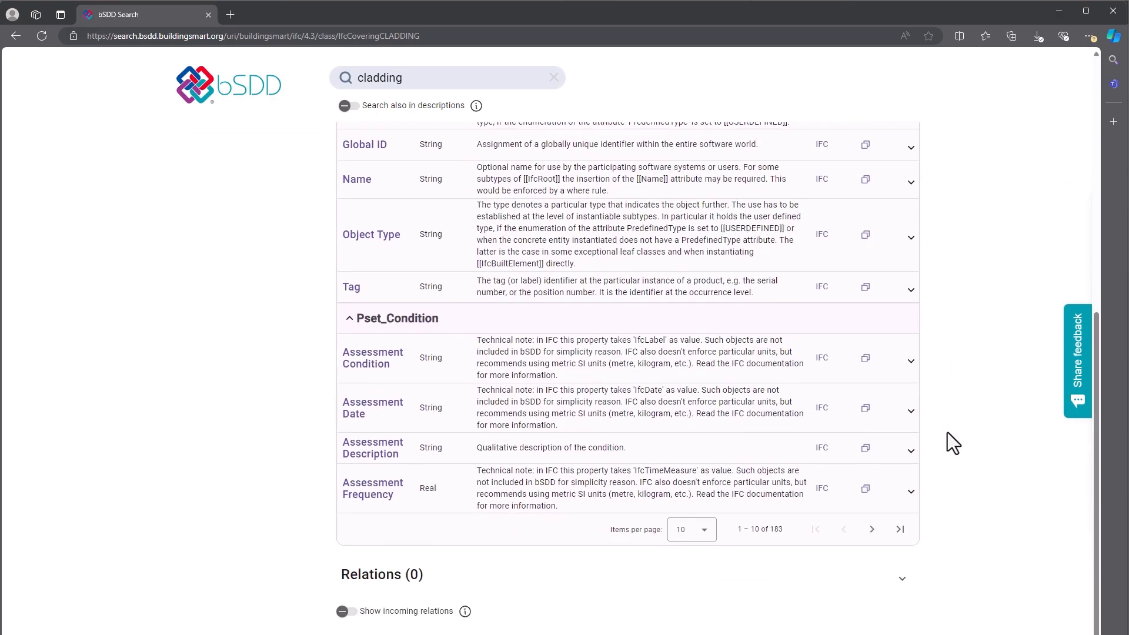
click(700, 532)
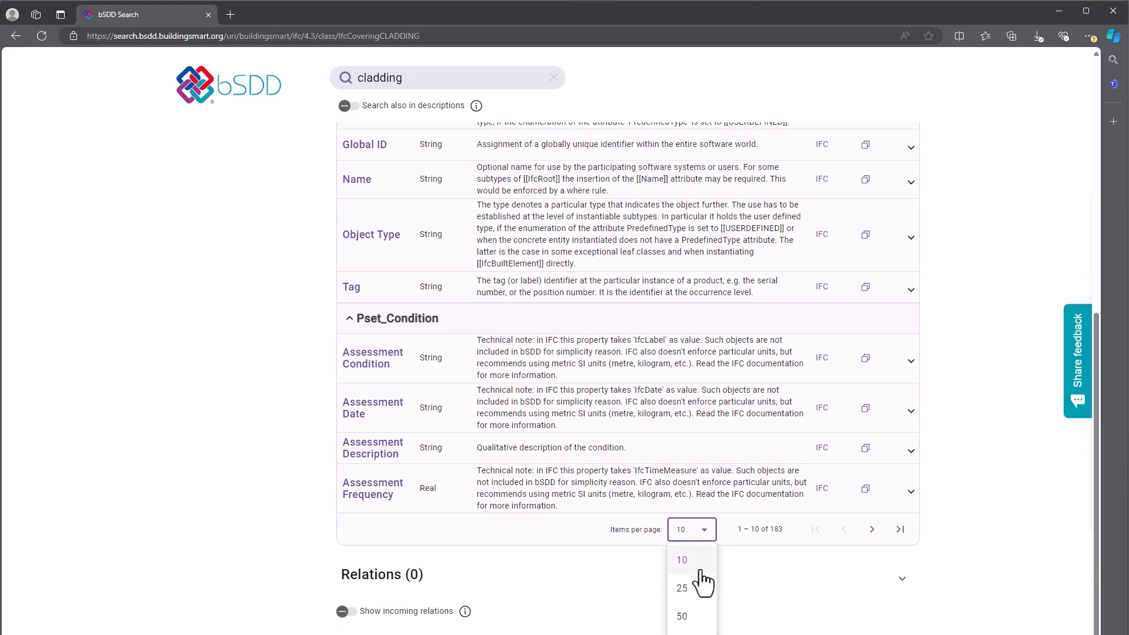
click(691, 615)
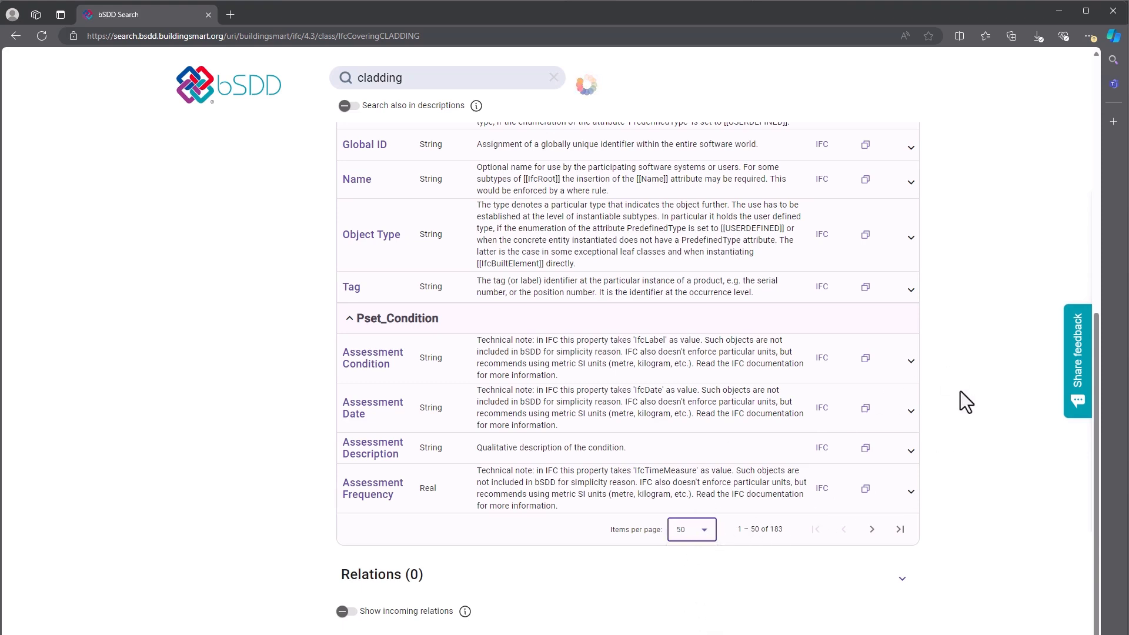
scroll(960, 391, down, 6)
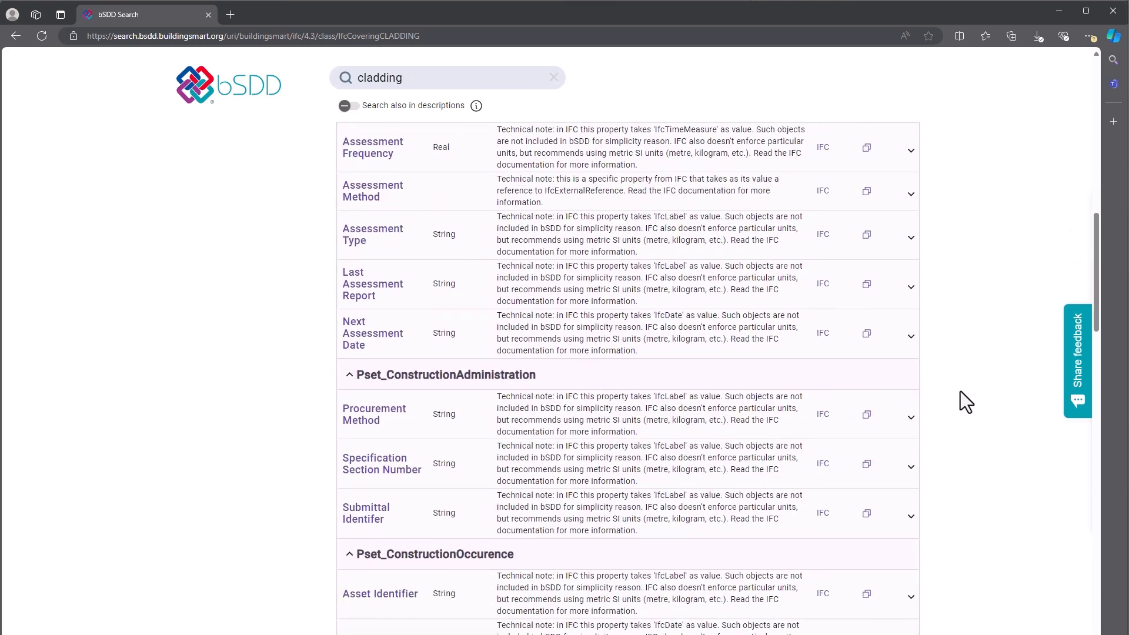
scroll(960, 392, down, 2)
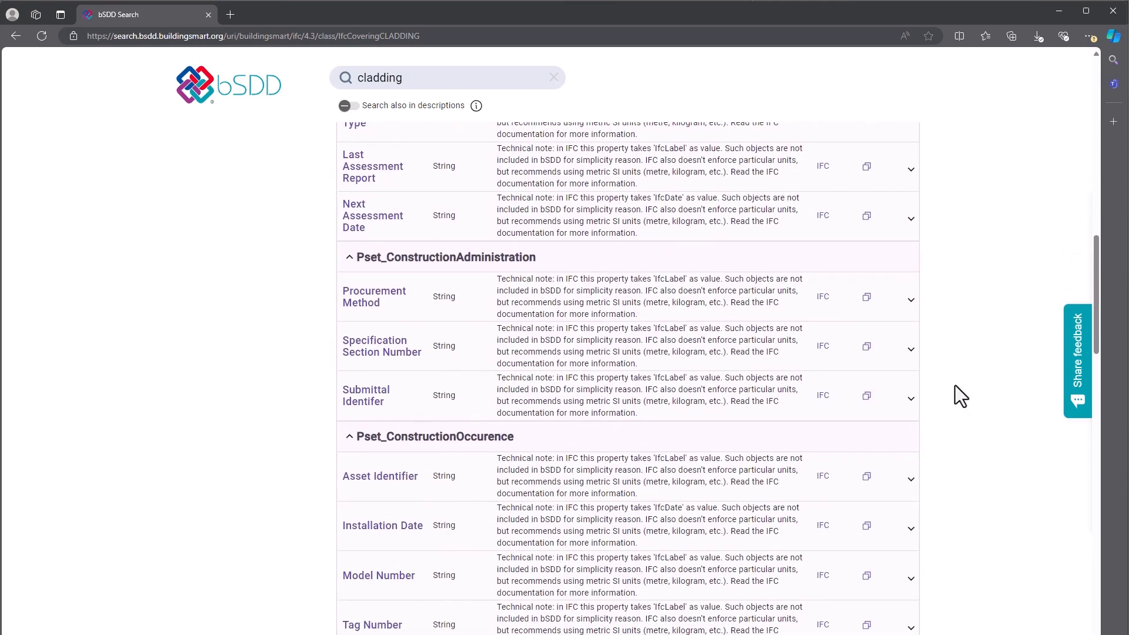
scroll(955, 385, down, 8)
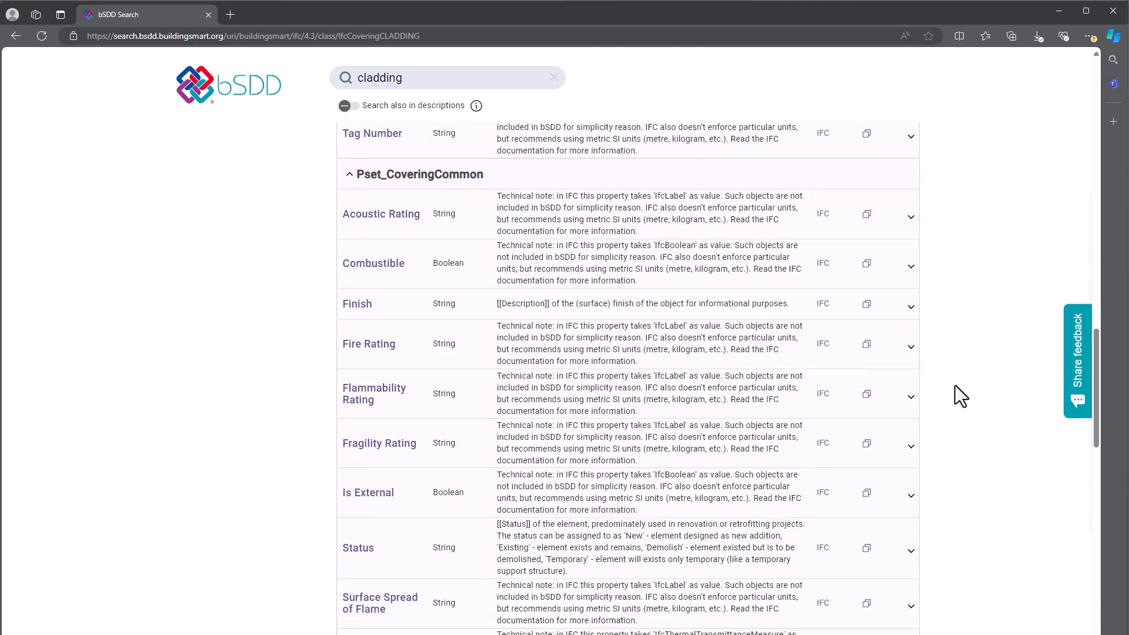
scroll(955, 385, up, 1)
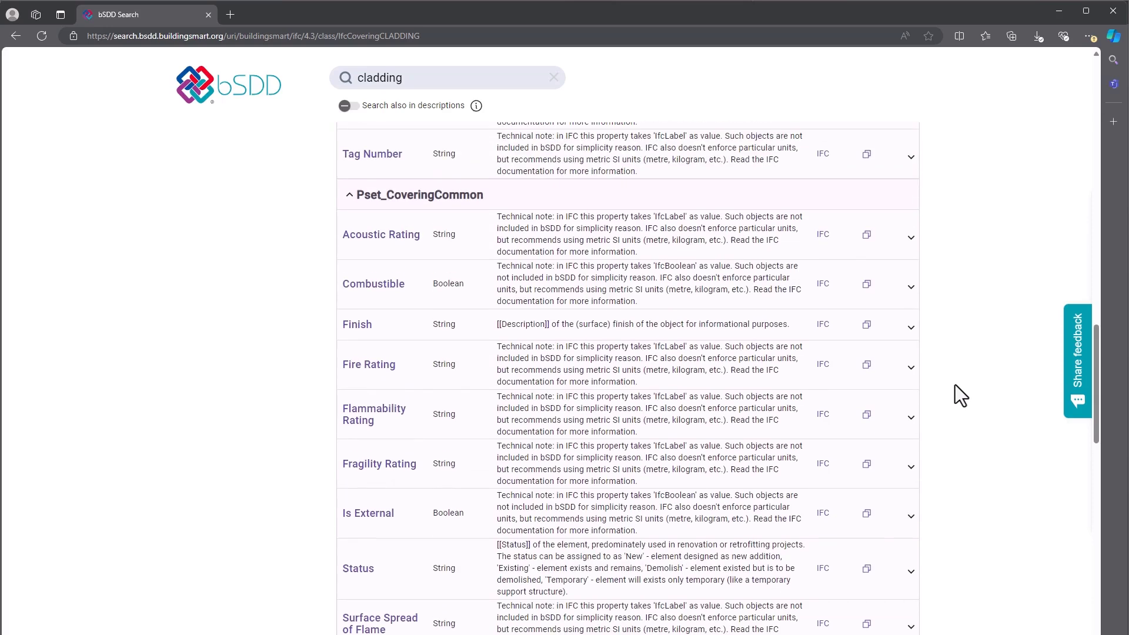
click(366, 291)
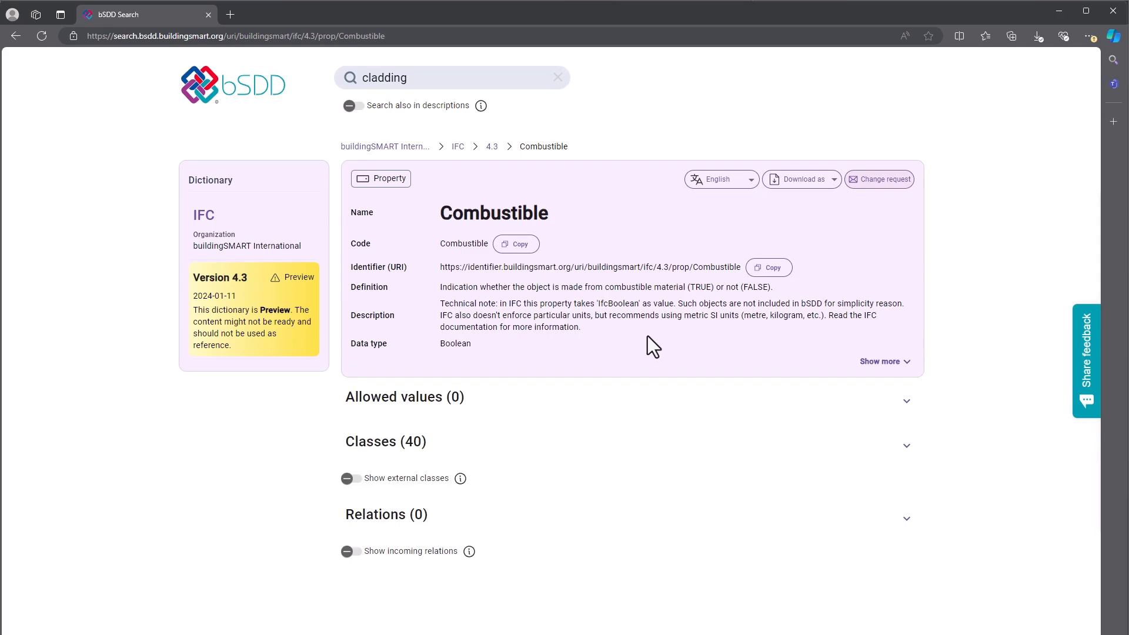
click(878, 361)
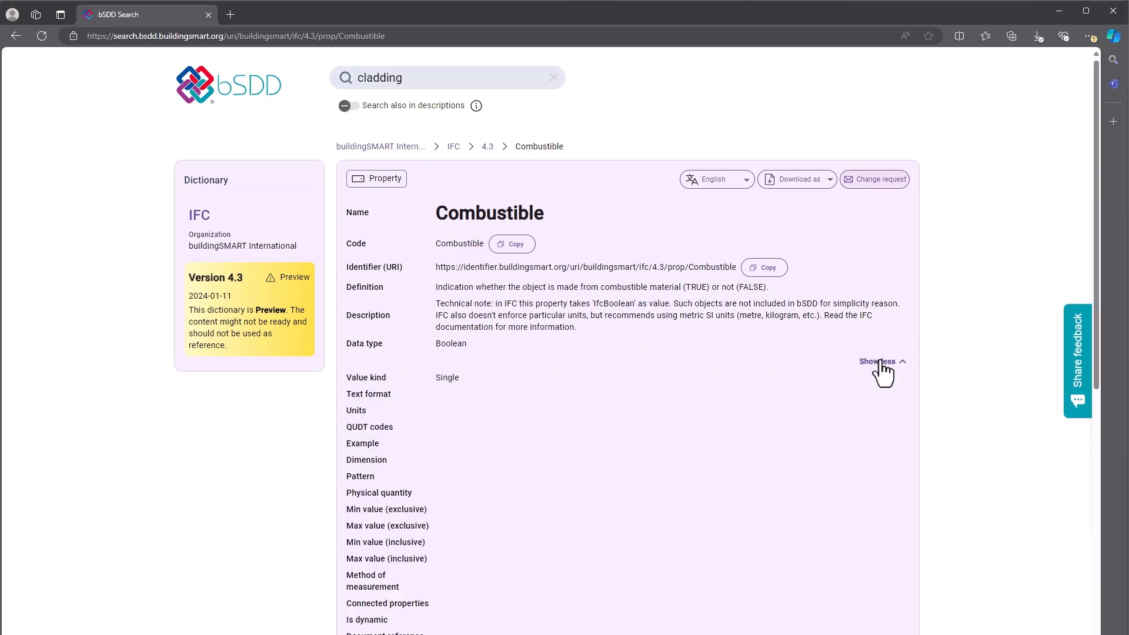
scroll(944, 354, down, 4)
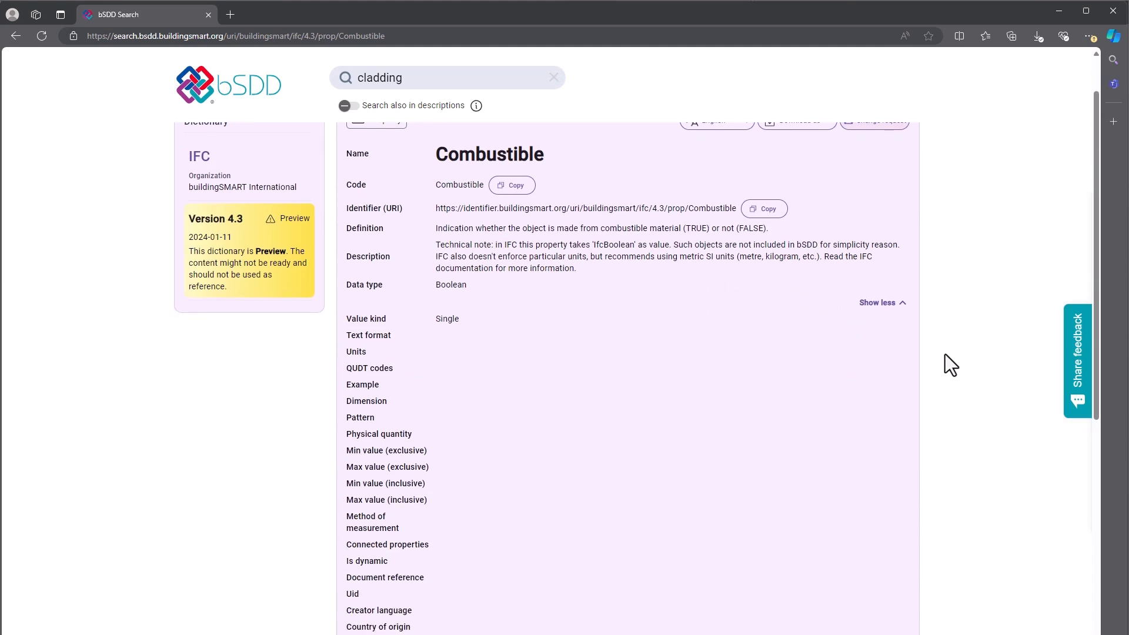
scroll(945, 354, down, 4)
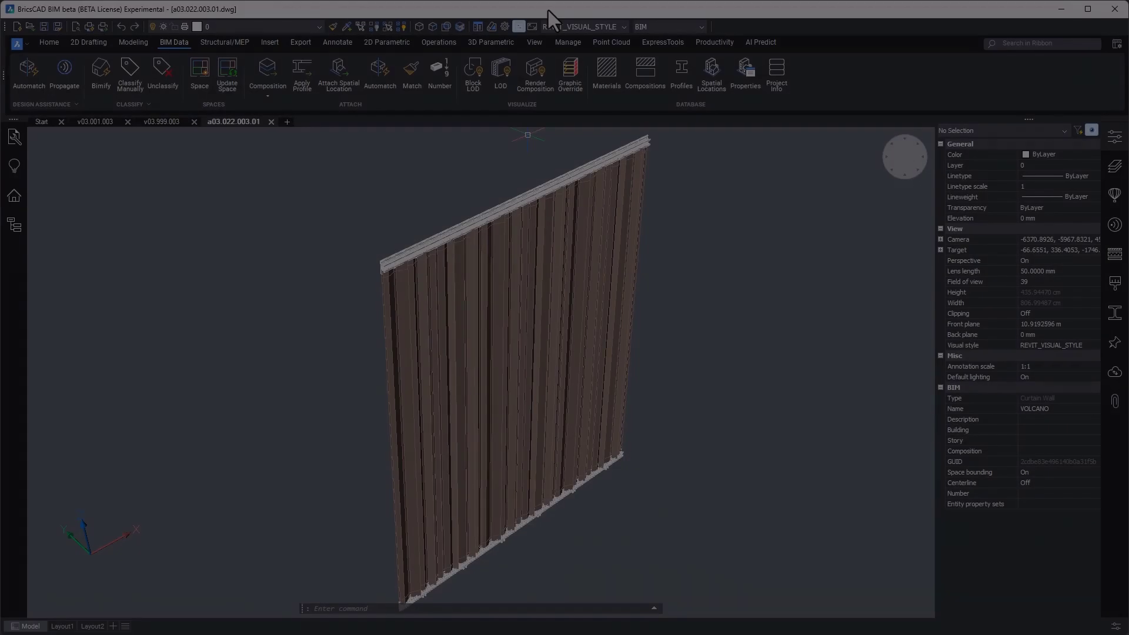
Start CREATELIBRARYBLOCK and select the VOLCANO curtain wall as the block content
text(CREATELIBRARYBLOCK)
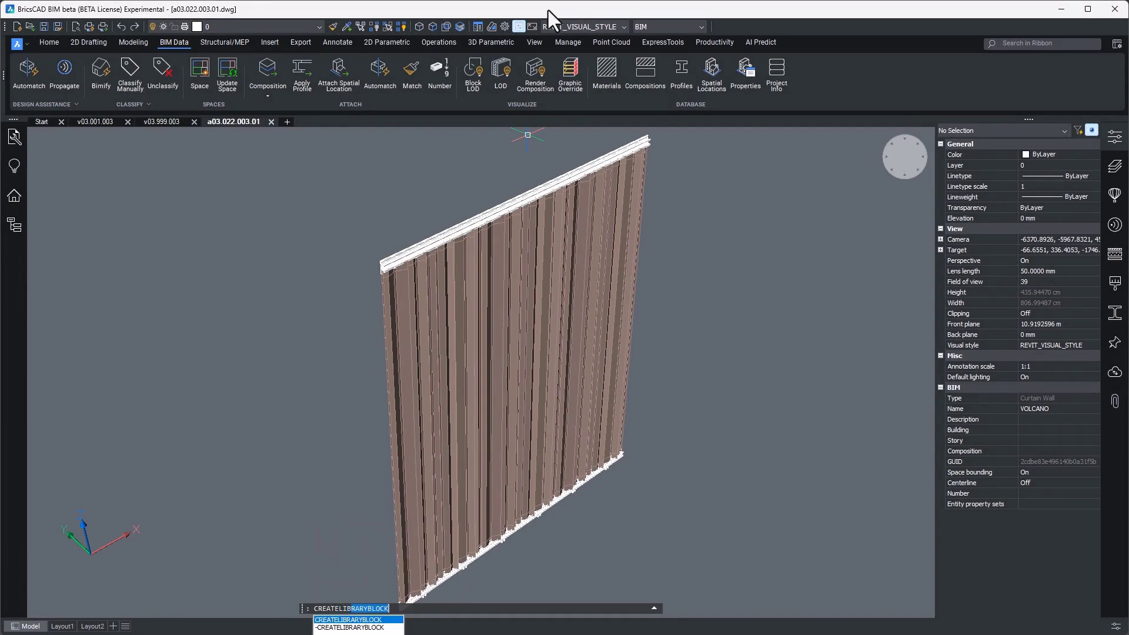
key(Return)
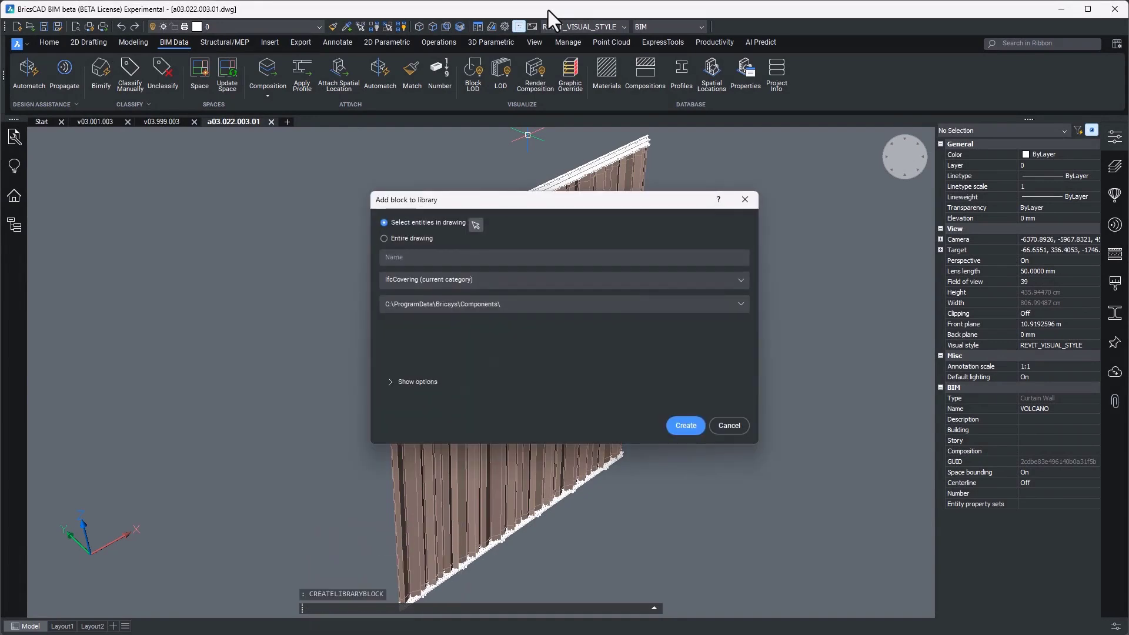
click(475, 225)
click(475, 231)
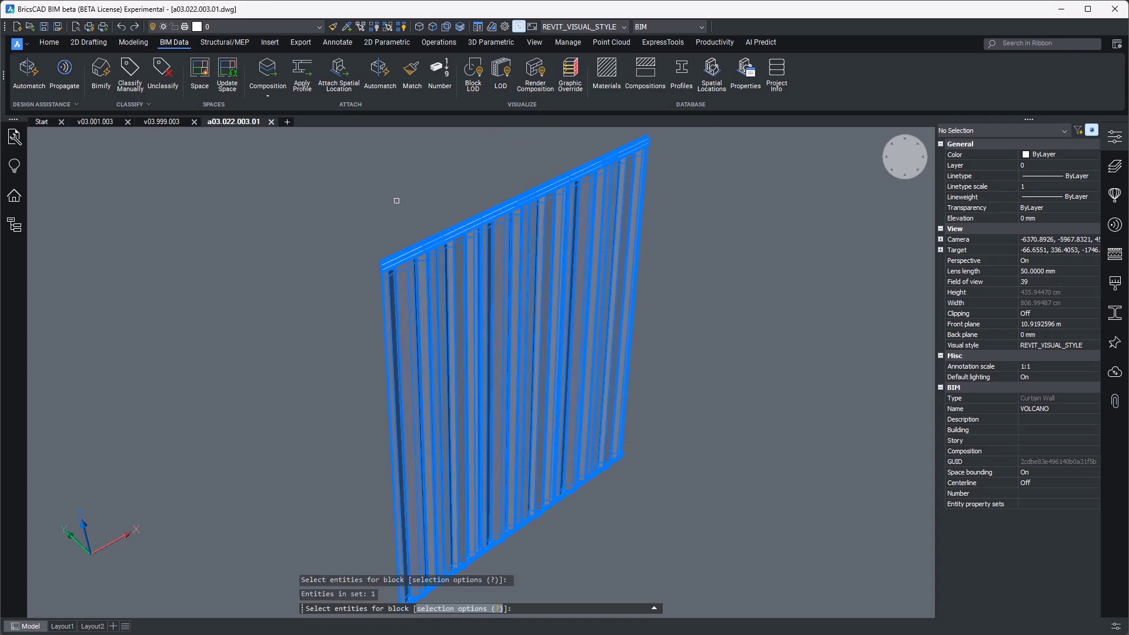
key(Return)
Name the block MN-IfcCoveringCLADDING-350-BRICS-TYP2, keep category IfcCovering, and create it
click(406, 257)
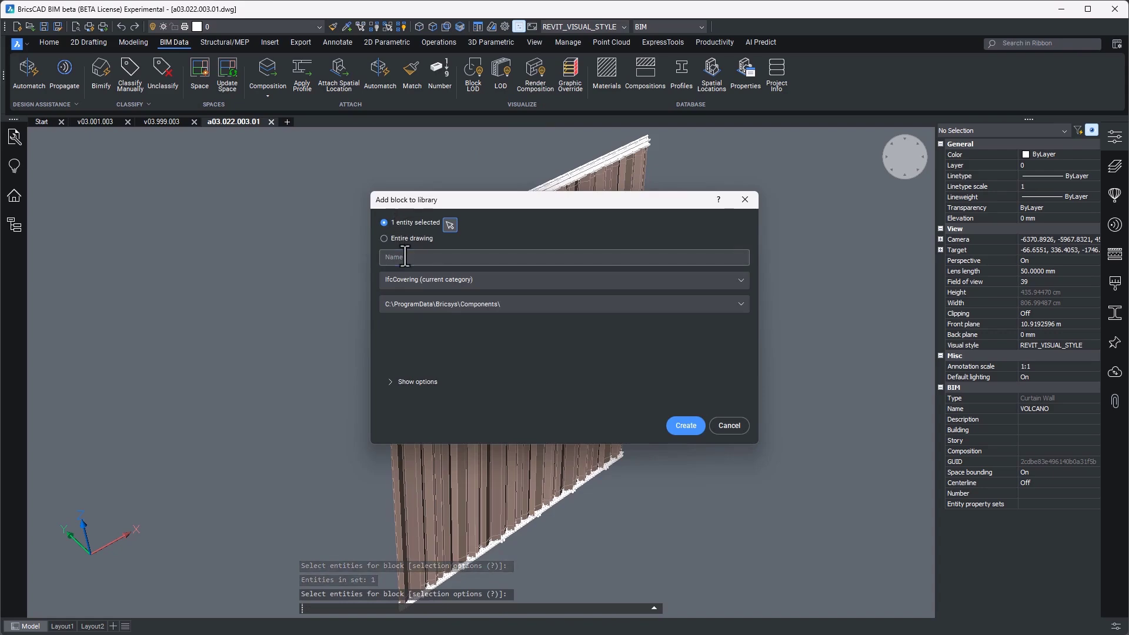
text(MN-IfcCoveringCLADDING-350-BRICS-TYP2)
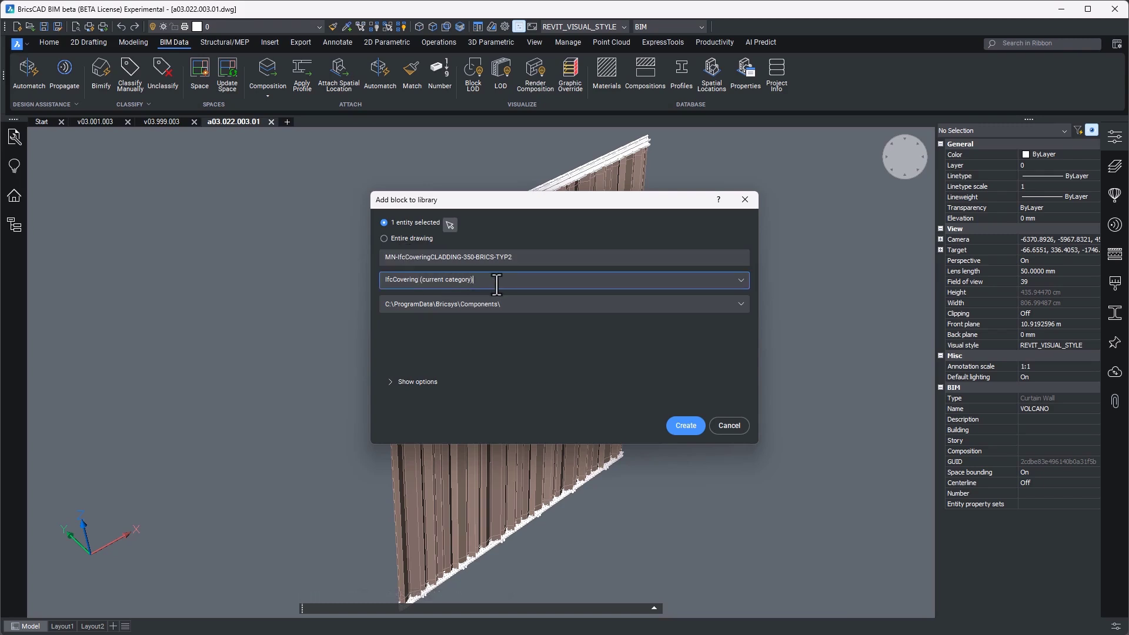
click(738, 280)
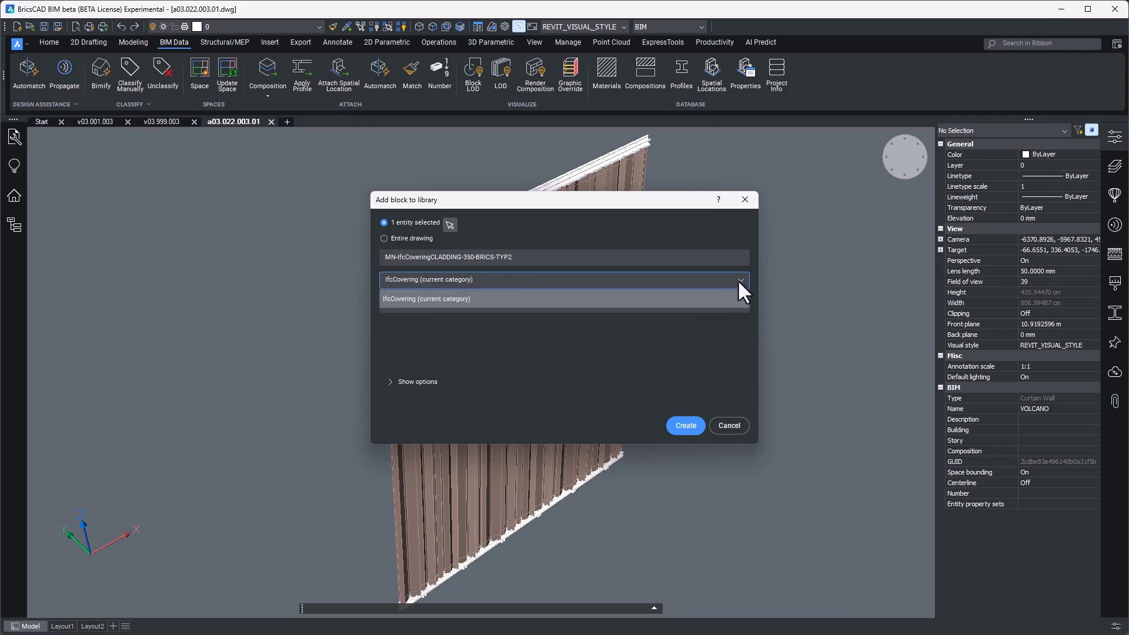
click(739, 280)
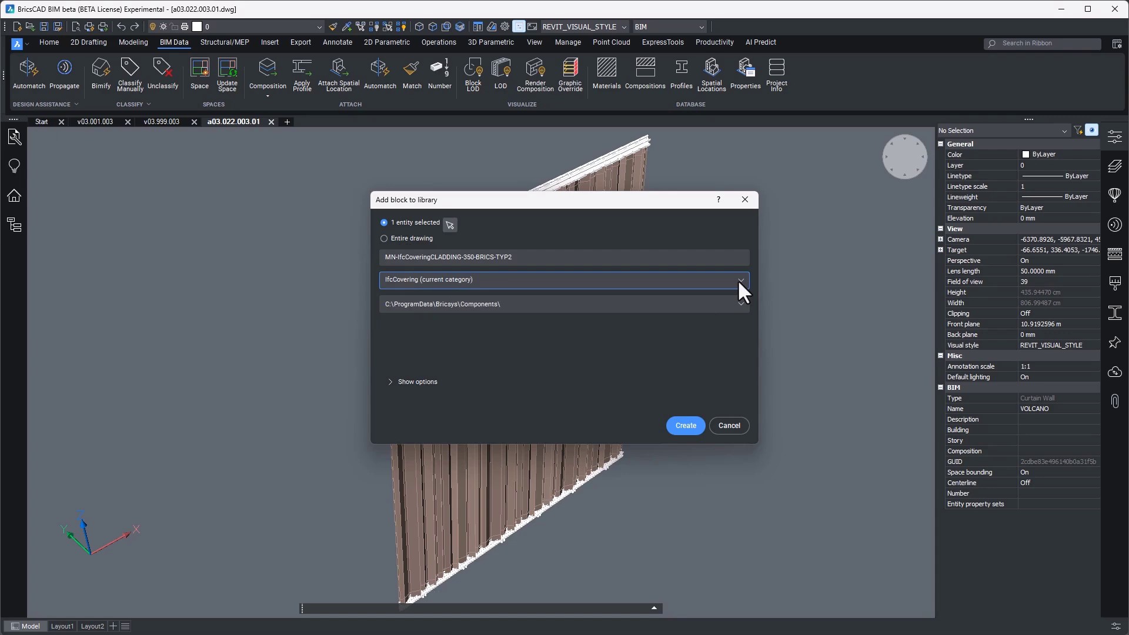
click(685, 425)
text(MIN)
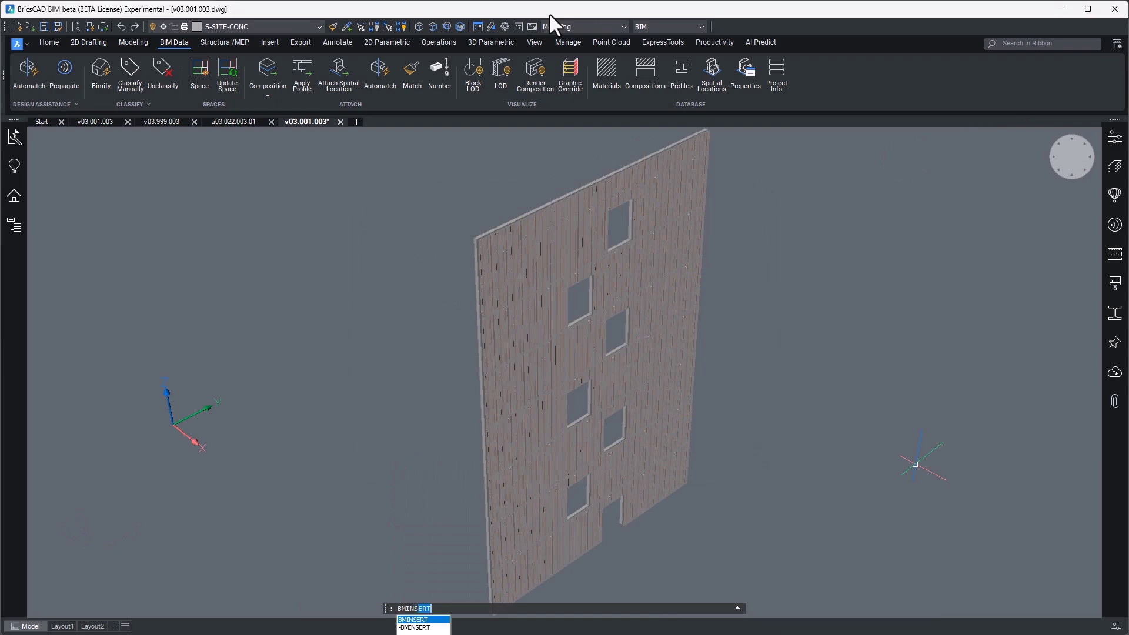
text(S)
key(Return)
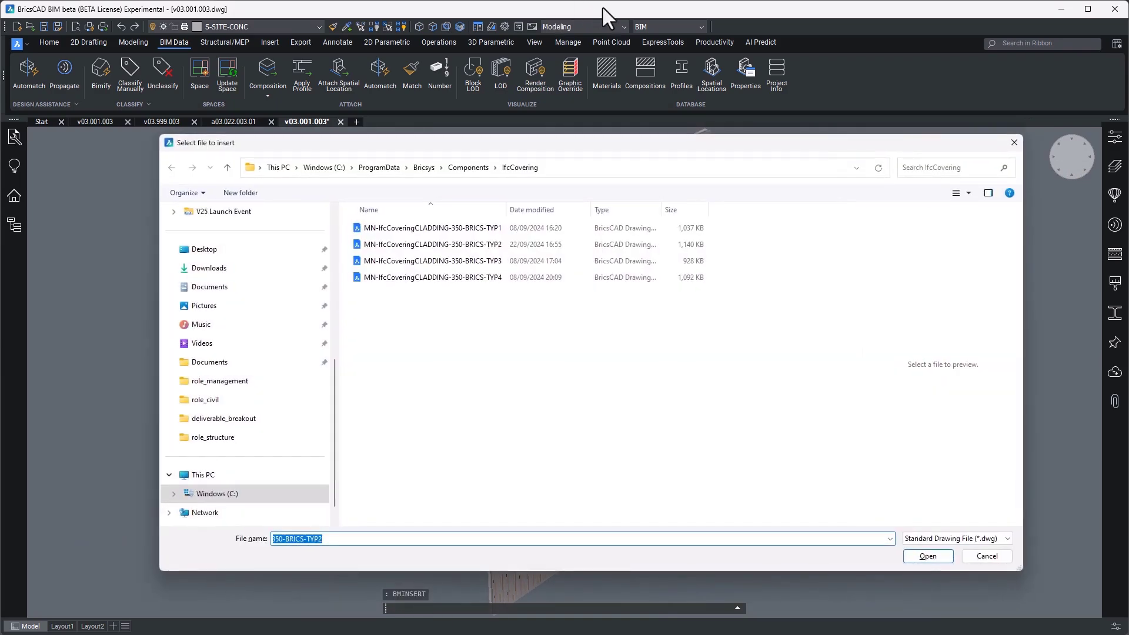
Preview the TYP1 and TYP4 cladding blocks, cancel the insert, and open the IfcCovering library
click(476, 228)
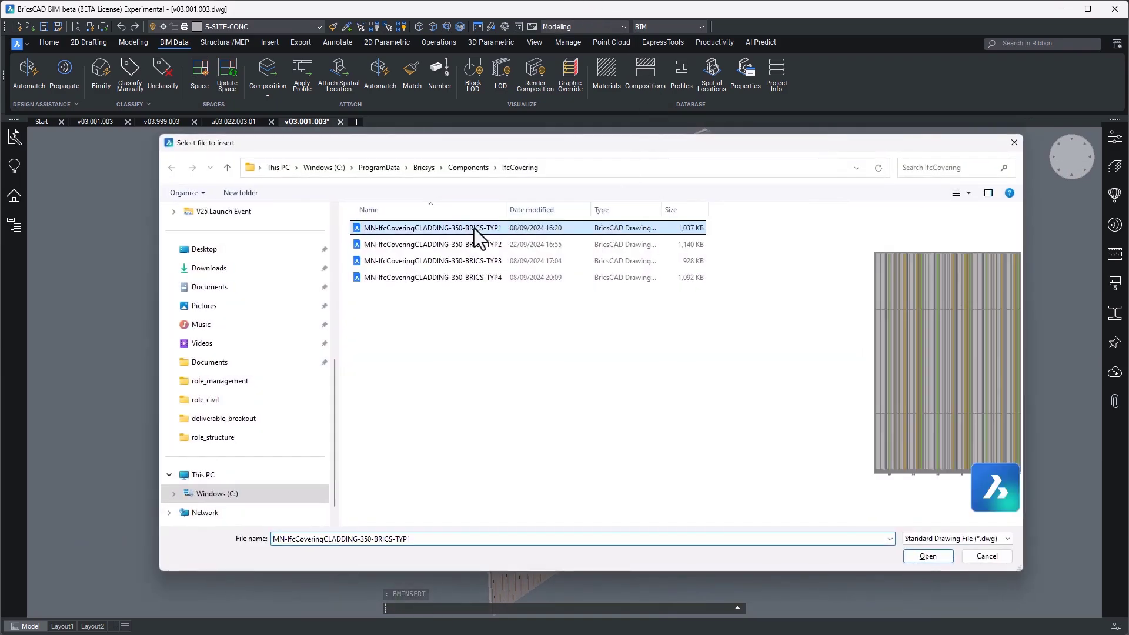
click(459, 278)
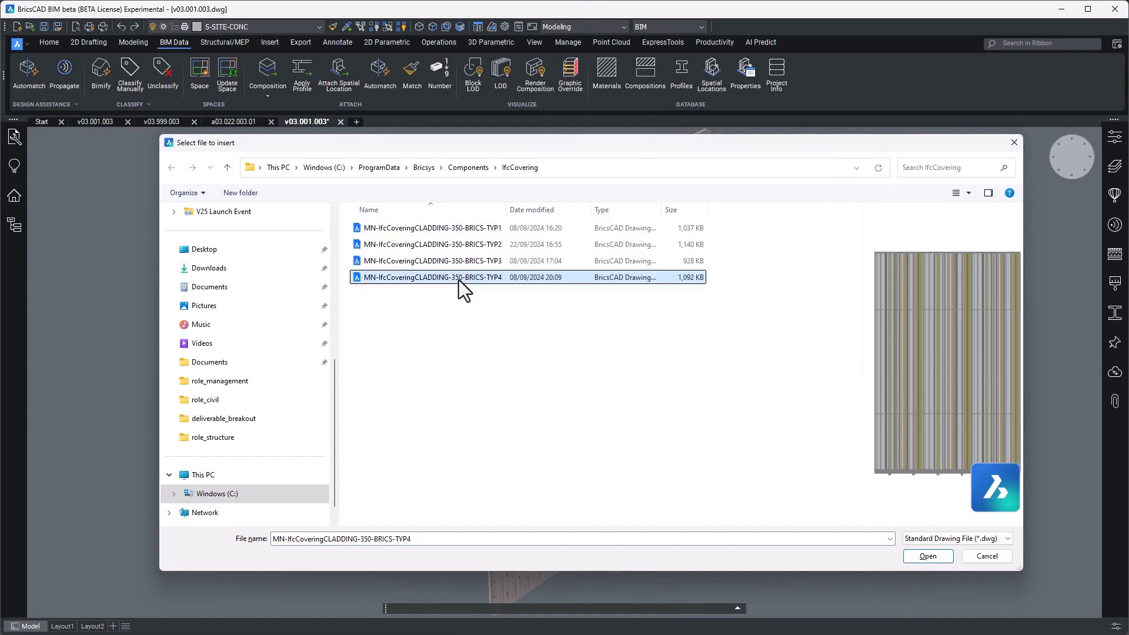
click(457, 229)
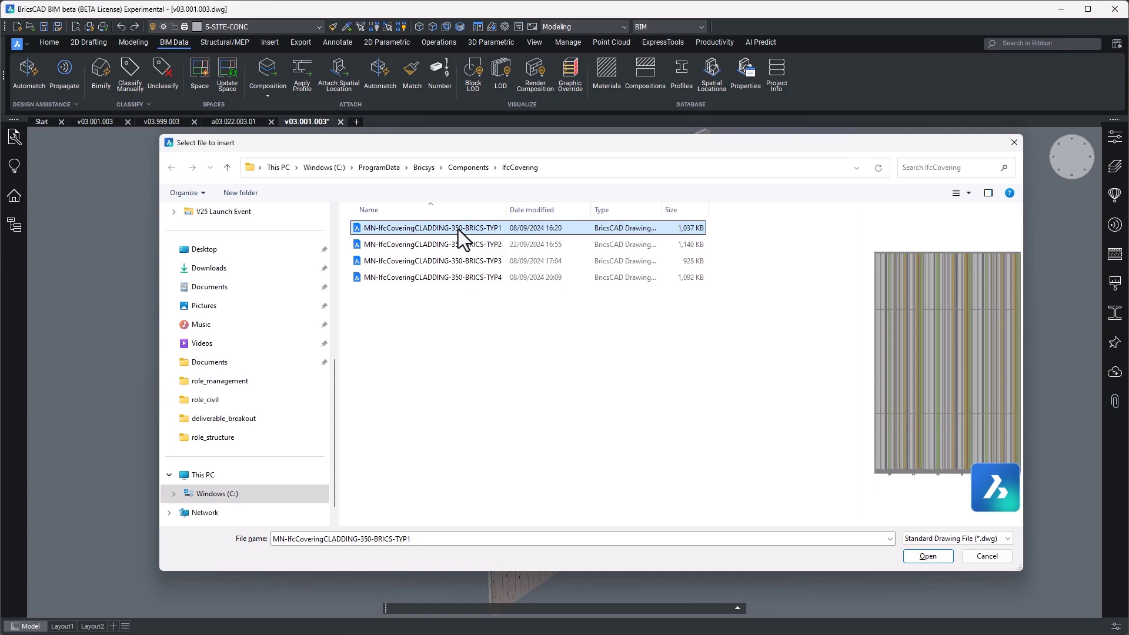
click(928, 556)
click(1114, 195)
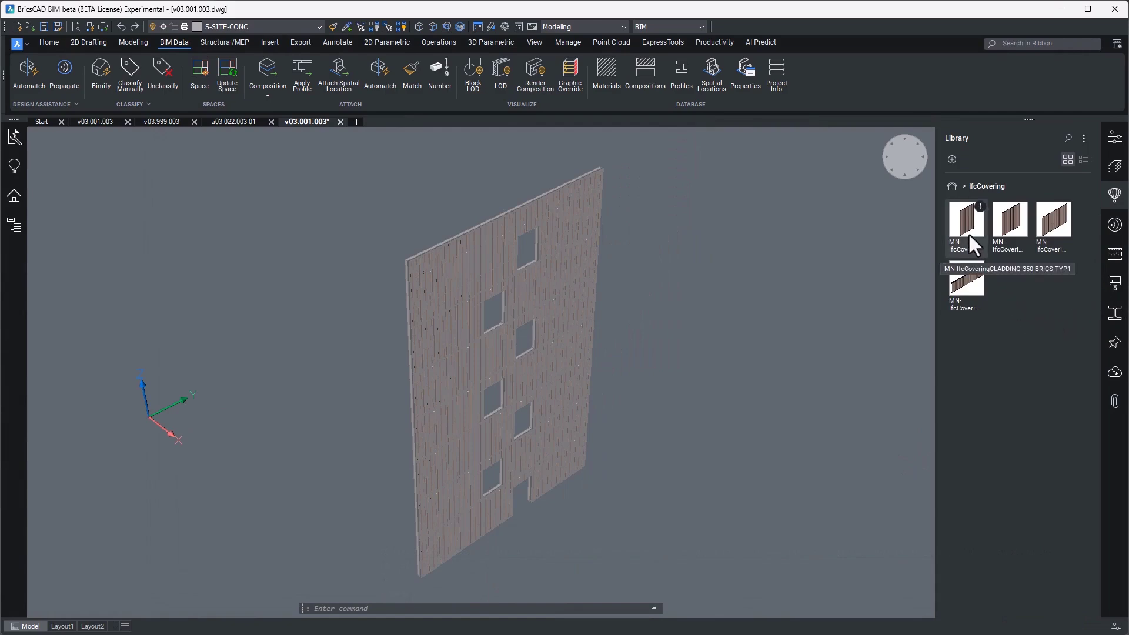
Show the Library as a list, then inspect the top-left panel's properties and block name
click(1082, 160)
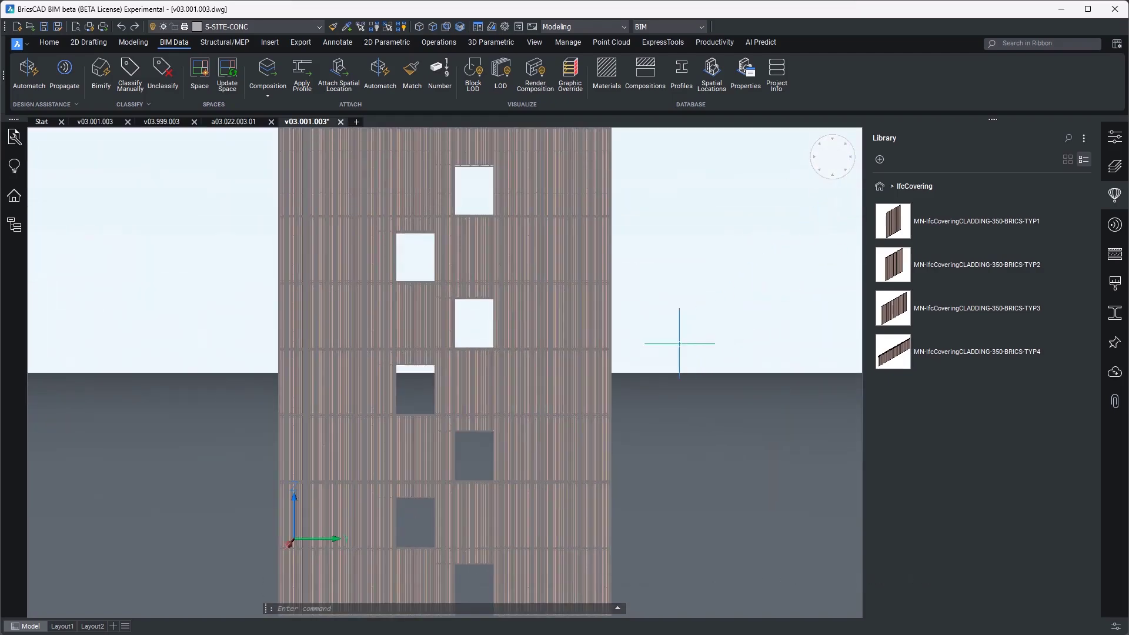
click(317, 184)
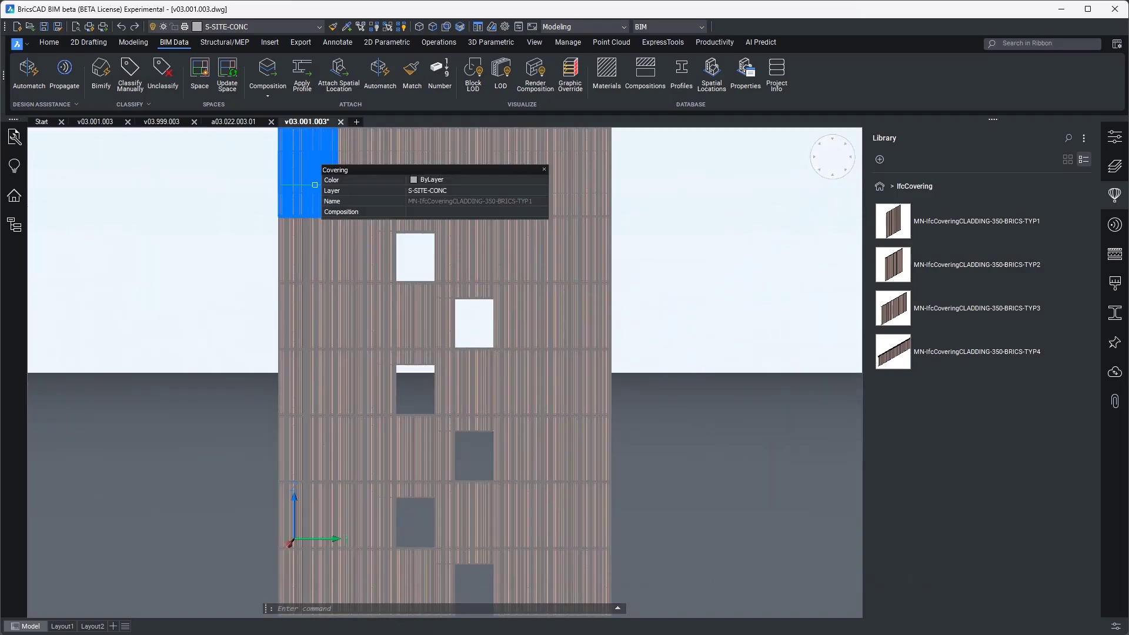
click(1114, 139)
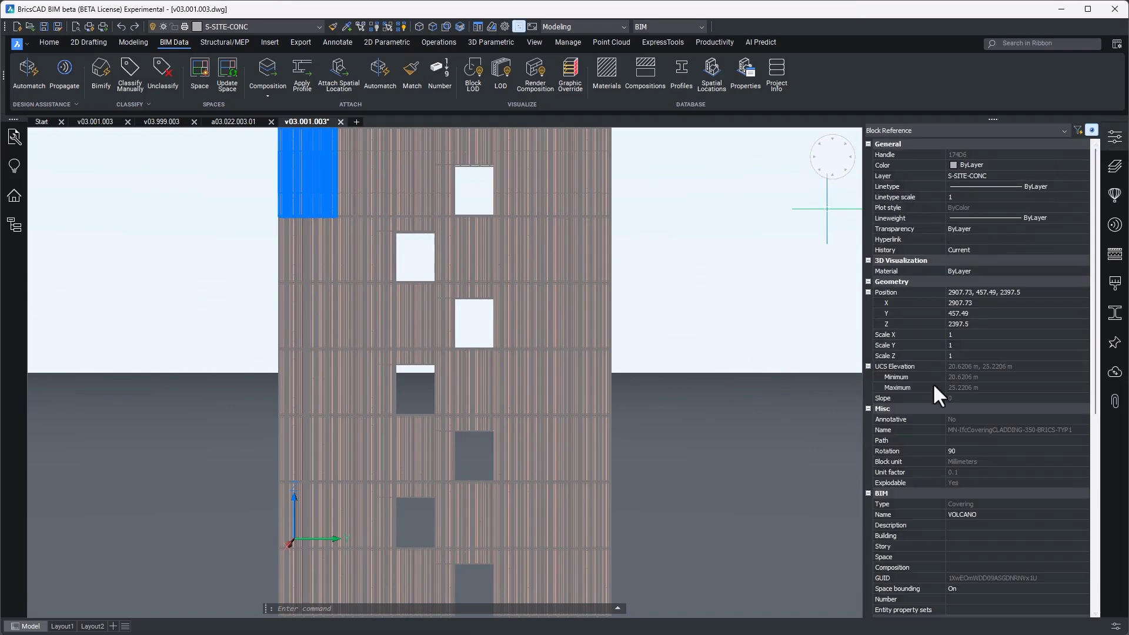
click(965, 430)
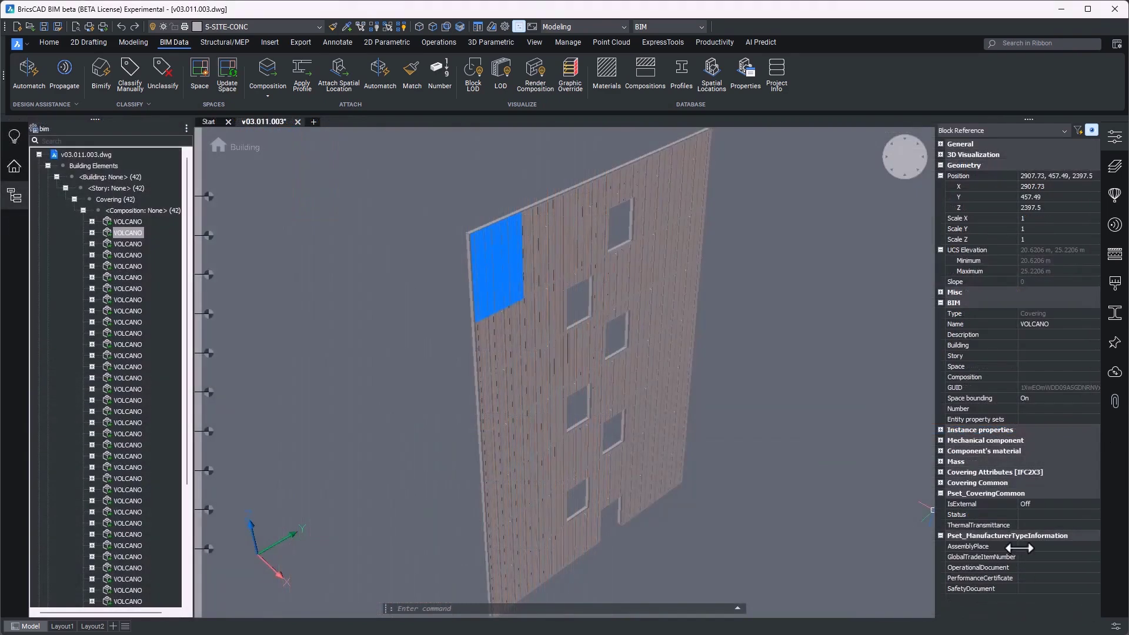
click(1022, 546)
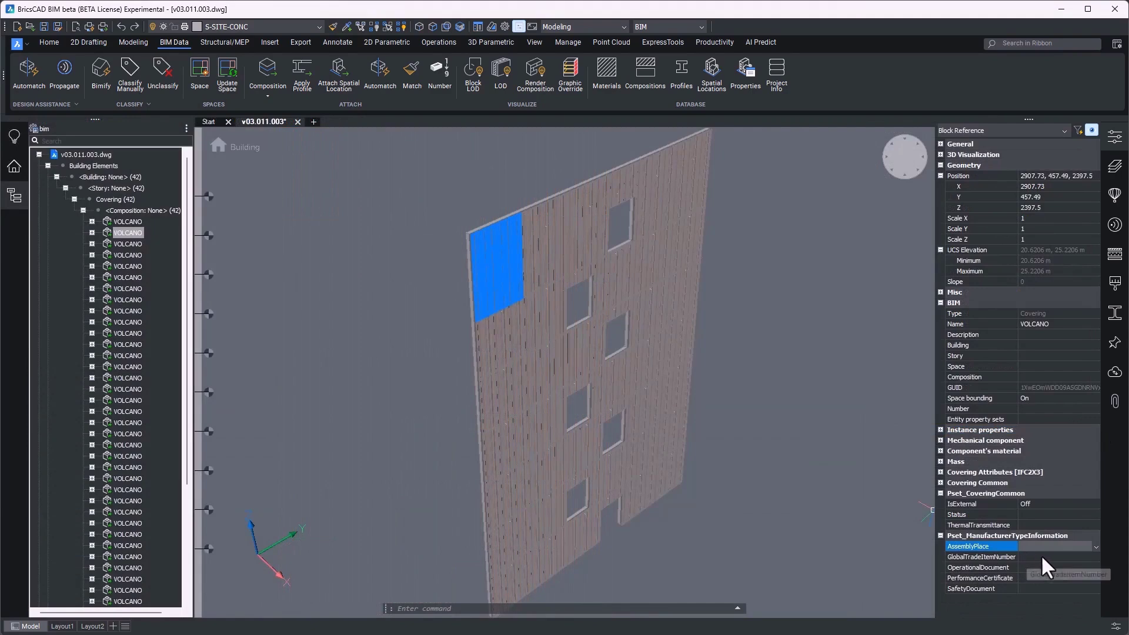
click(1096, 546)
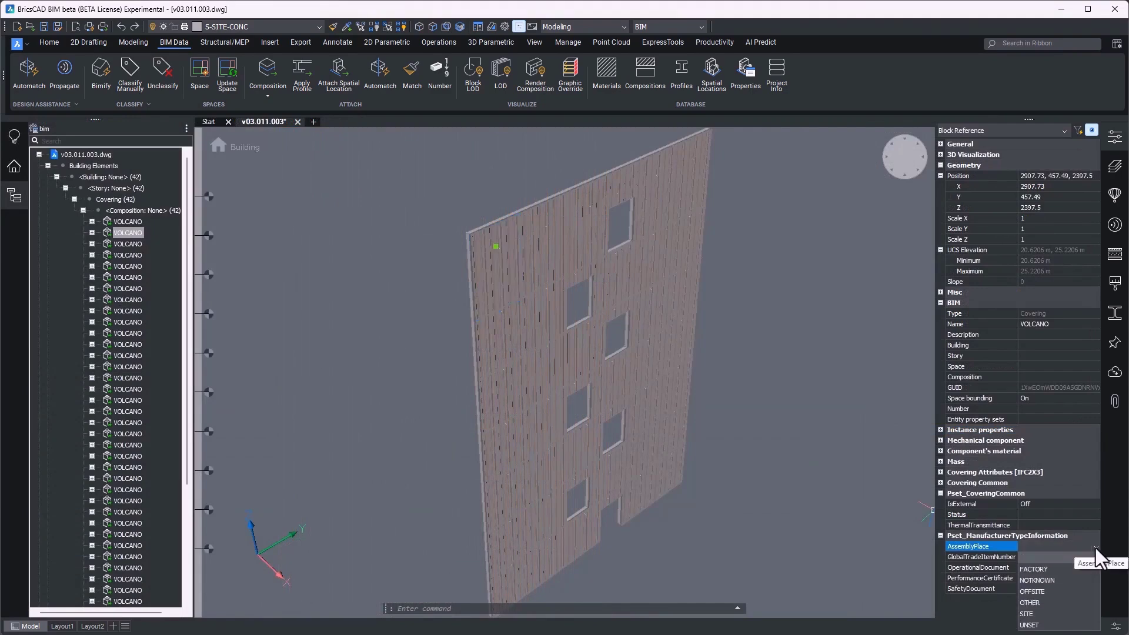
click(1095, 548)
click(1058, 557)
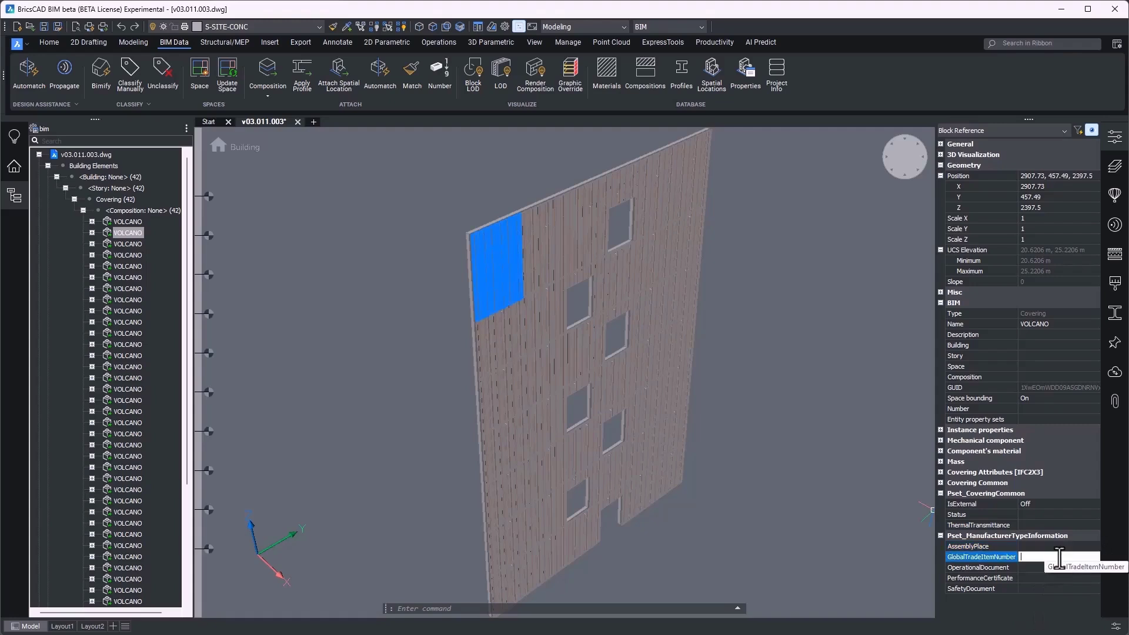
click(1028, 567)
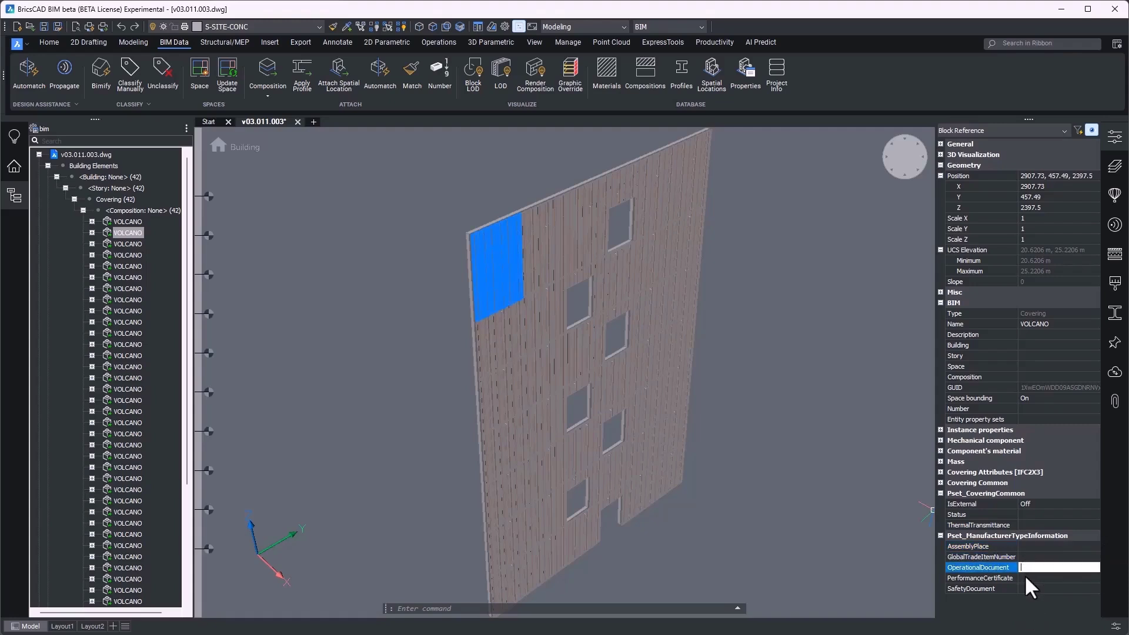
click(1024, 578)
click(1023, 588)
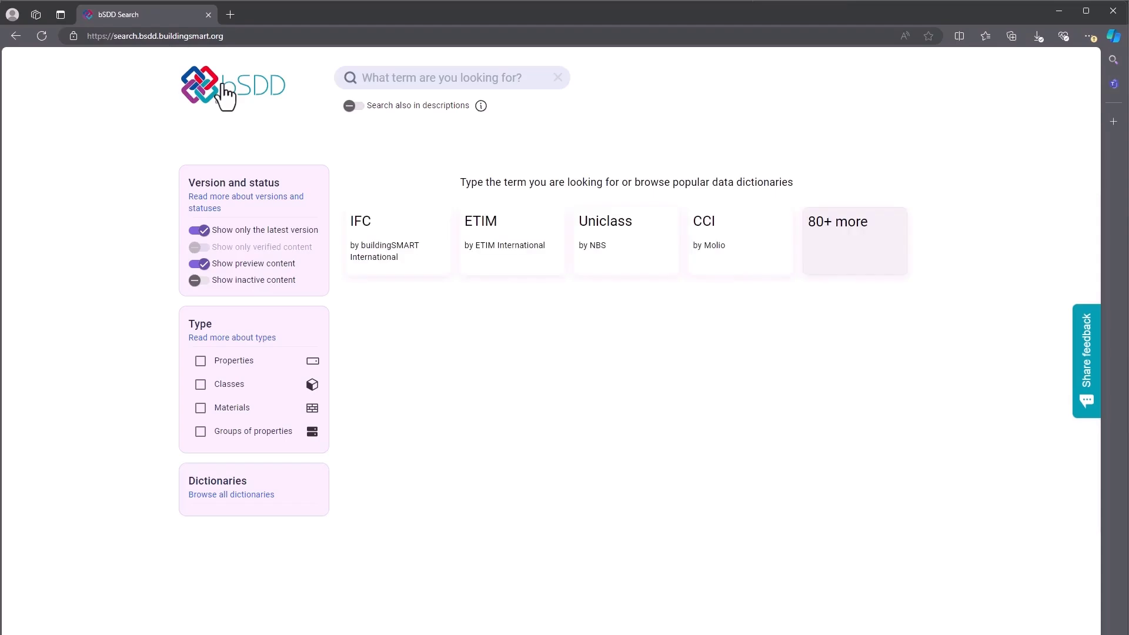
Rerun the saved 'cladding' search, open the IFC Cladding result, and expand Properties (183)
click(379, 79)
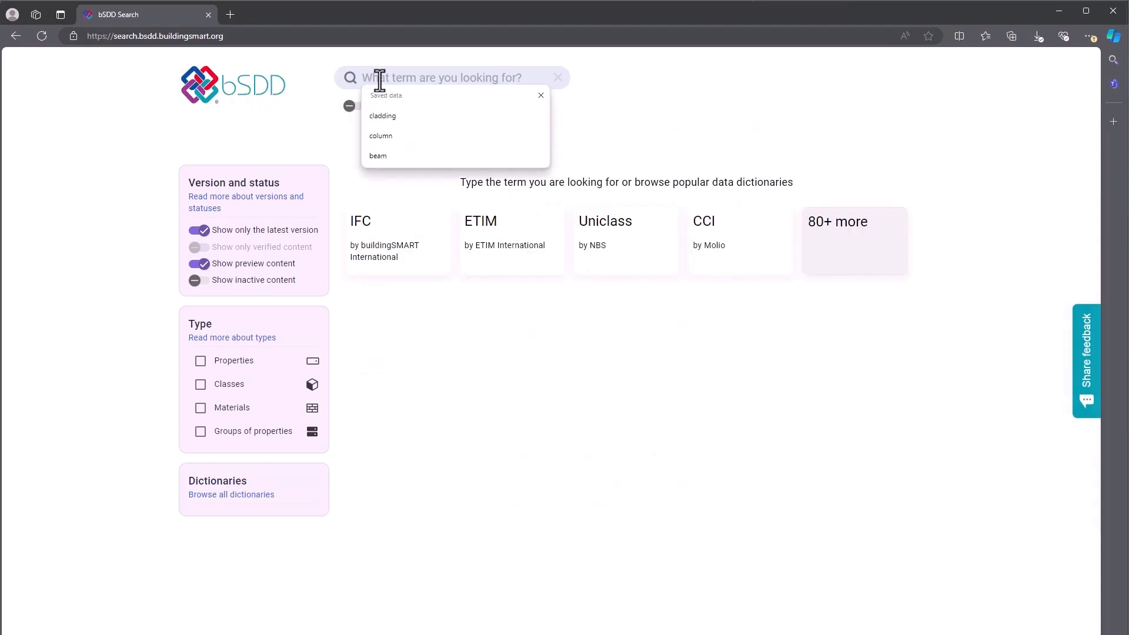
click(376, 117)
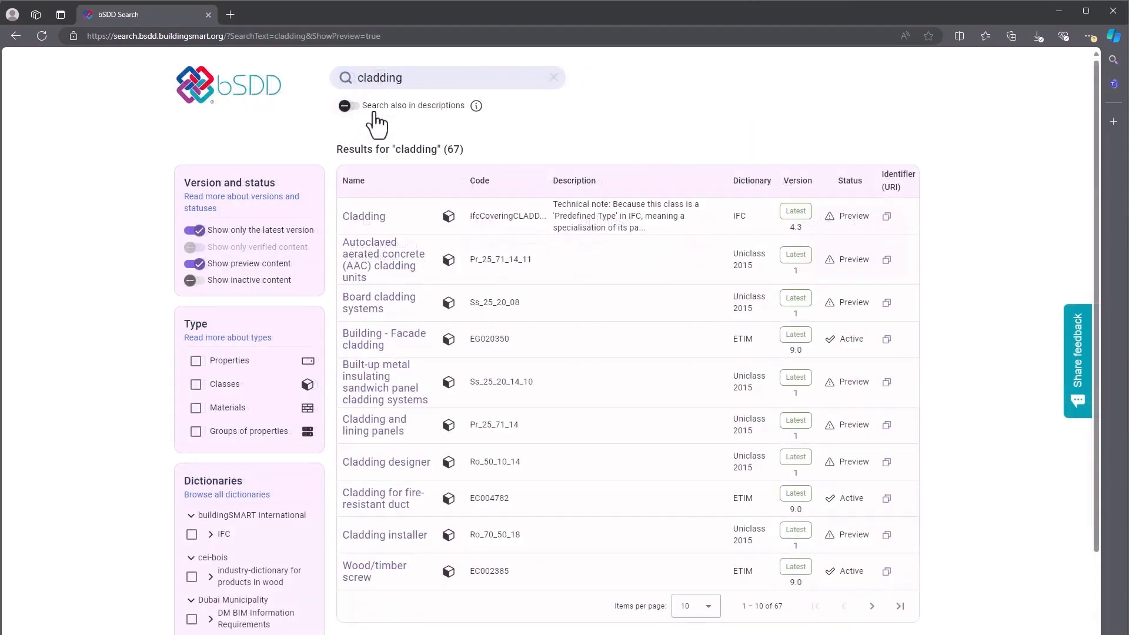
click(359, 218)
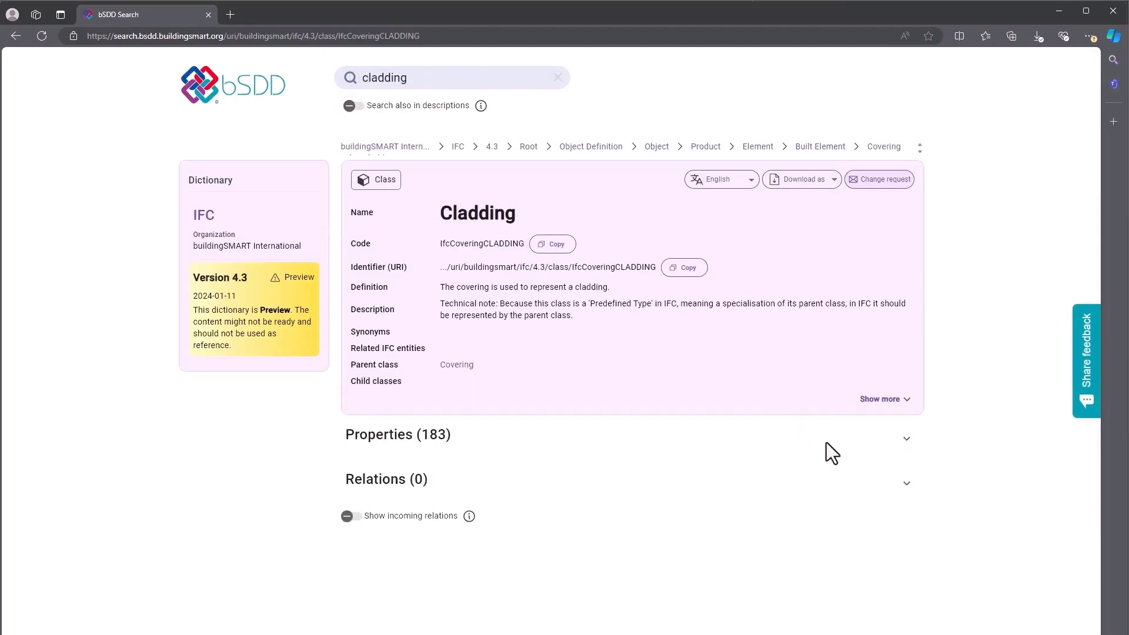
click(906, 440)
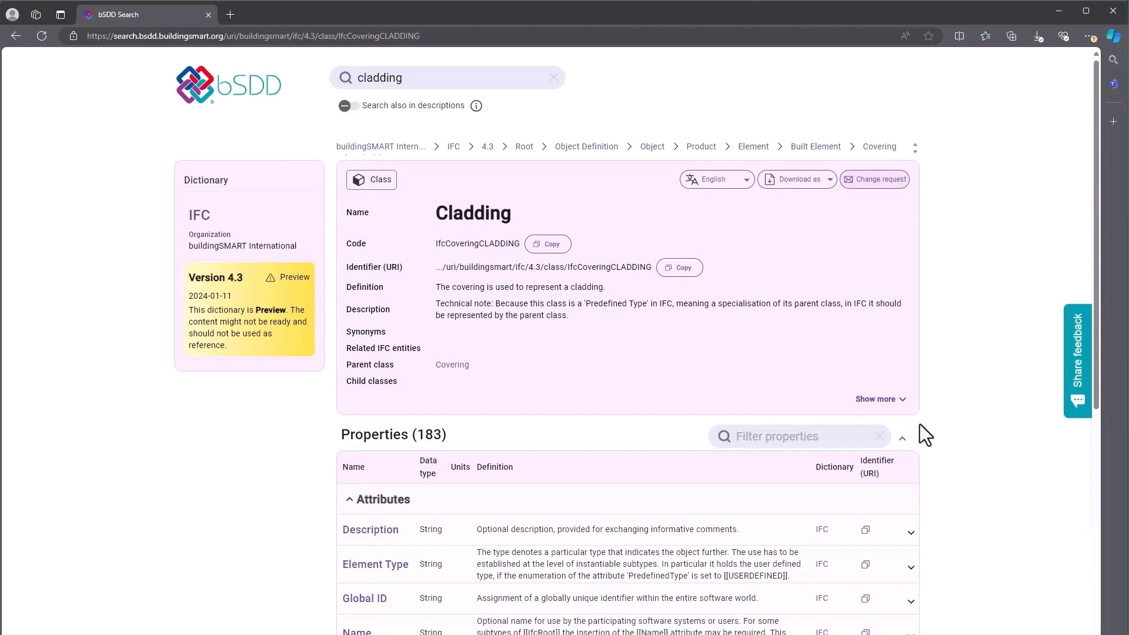